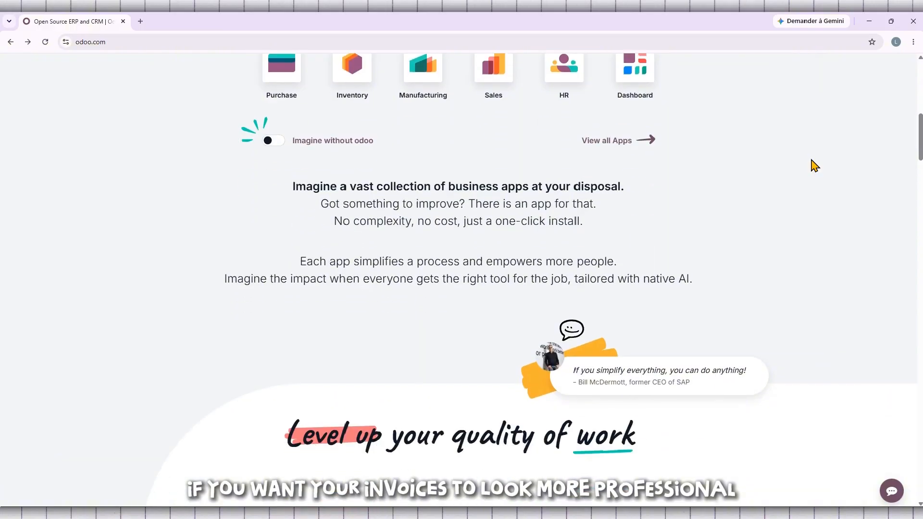
Browse the odoo.com homepage and its product presentation
scroll(814, 165, down, 3)
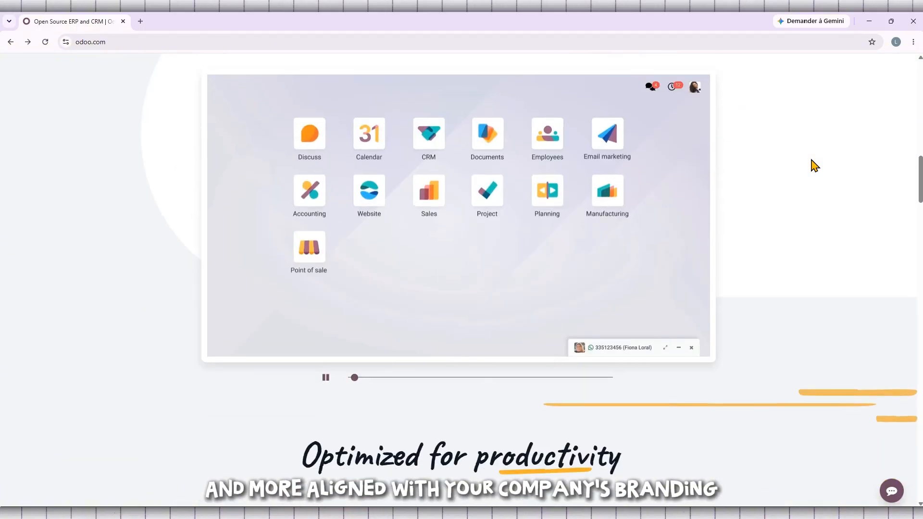
click(326, 378)
scroll(436, 381, down, 3)
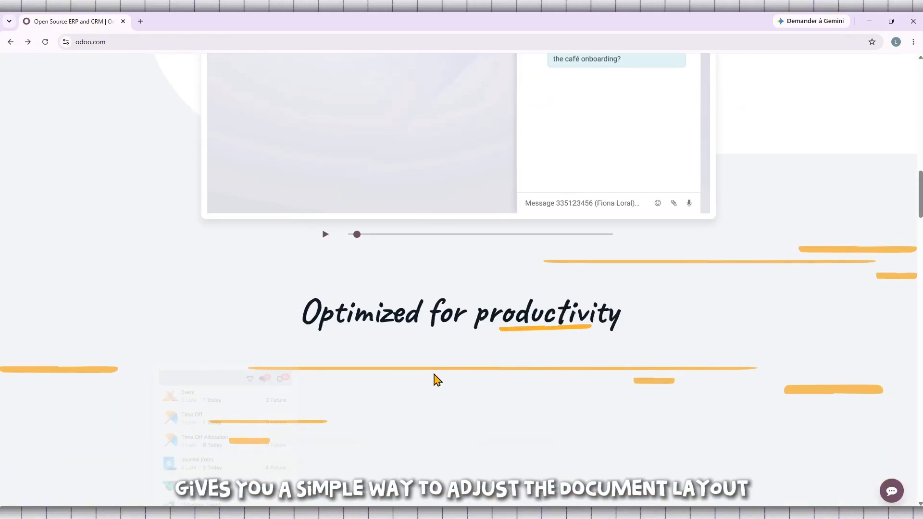
scroll(435, 379, down, 4)
scroll(437, 377, down, 2)
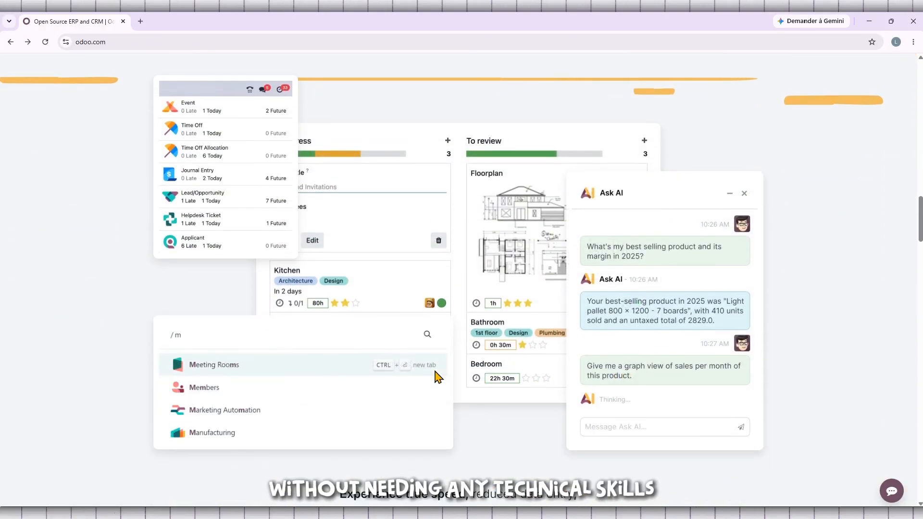
scroll(437, 378, down, 5)
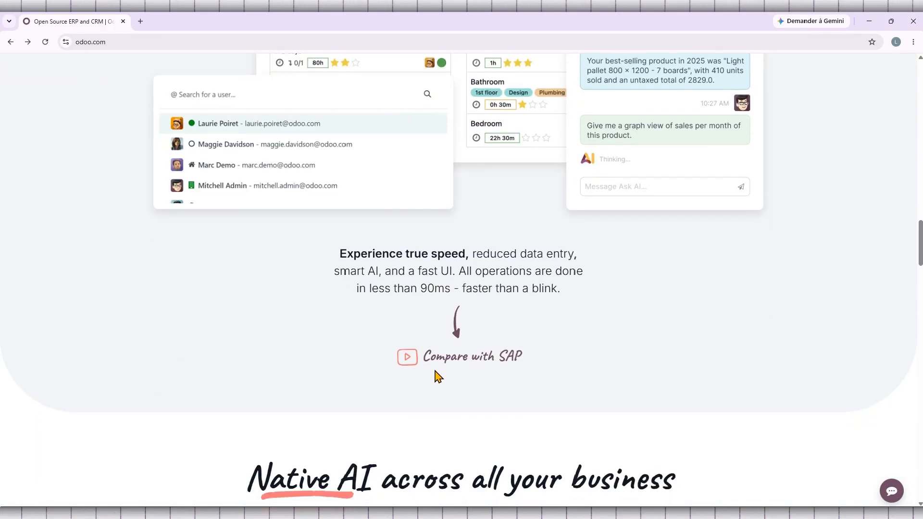
scroll(437, 377, down, 2)
scroll(437, 373, up, 2)
scroll(437, 375, up, 14)
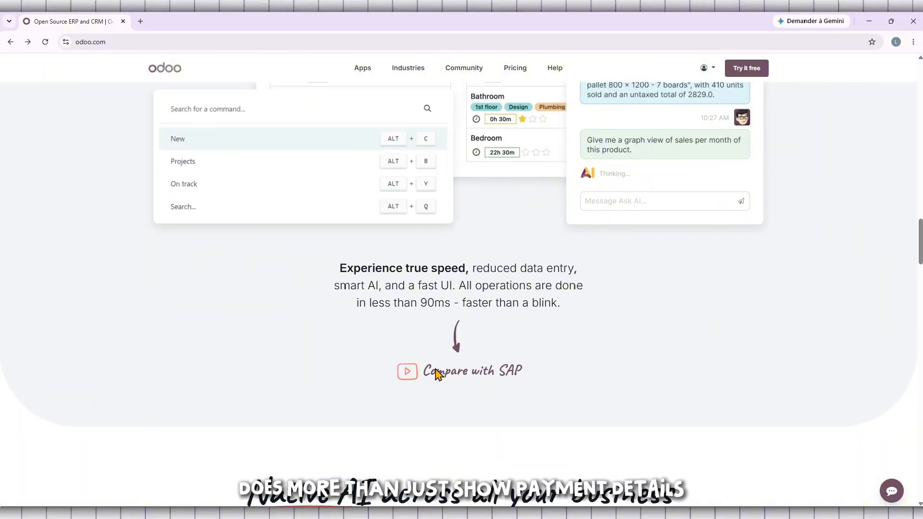
scroll(435, 372, up, 18)
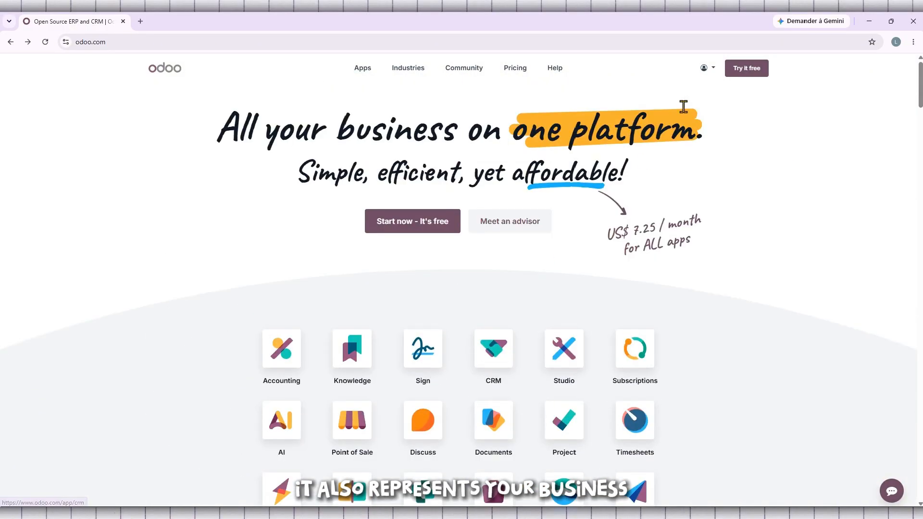
Connect to the tutoyt database from the account's list of databases
click(706, 70)
click(693, 114)
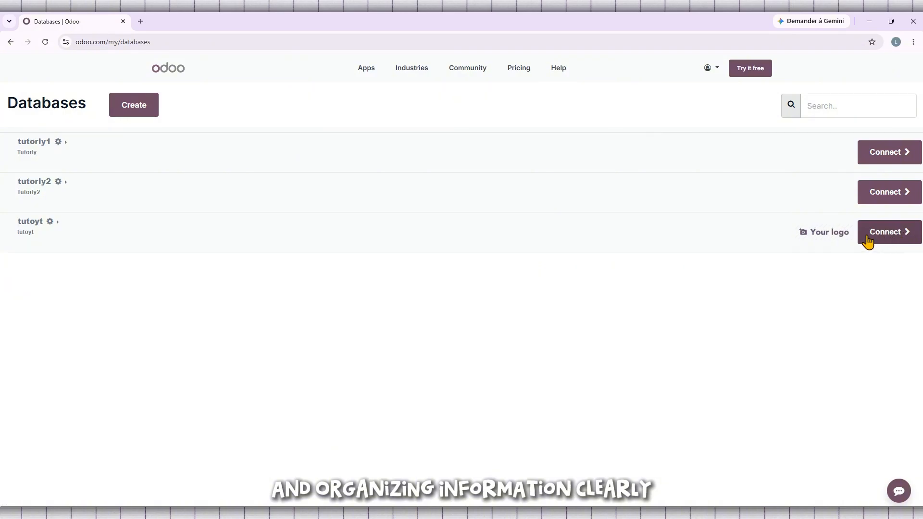
click(889, 233)
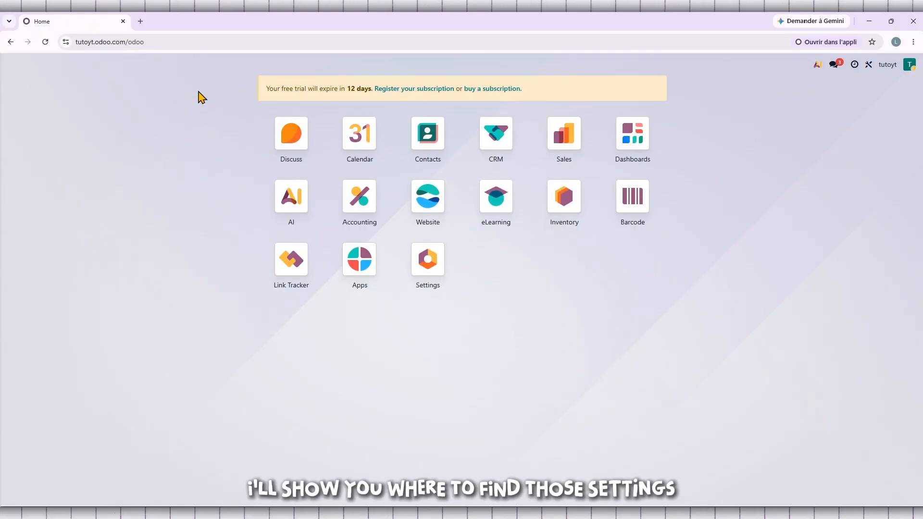
Open the Settings app from the home screen
double_click(200, 41)
click(110, 155)
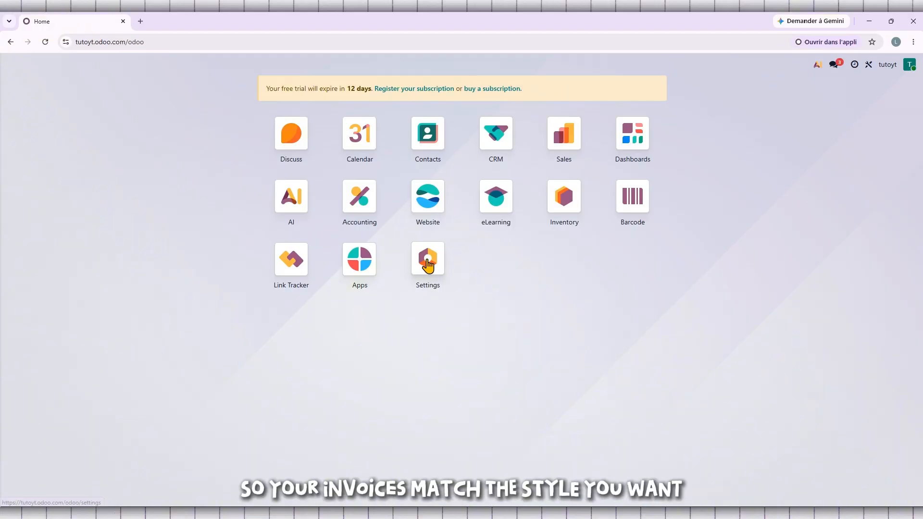
drag(423, 258, 437, 290)
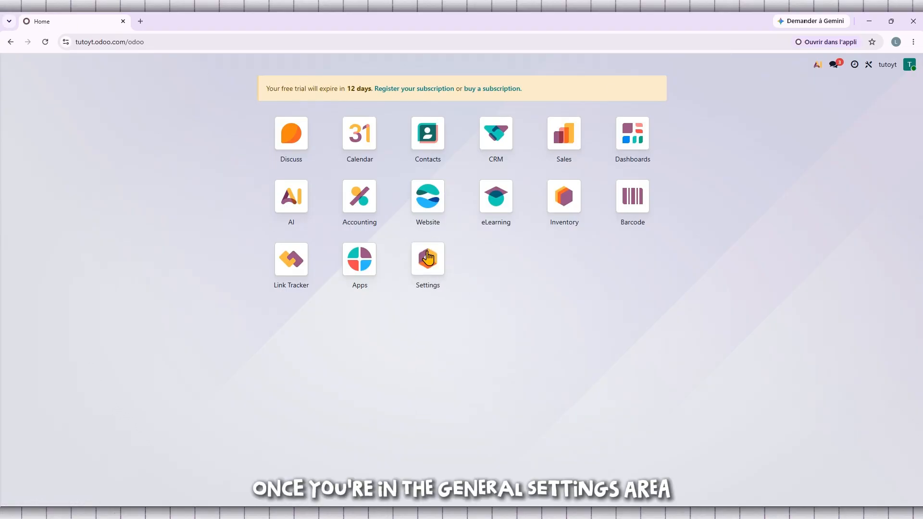
click(423, 264)
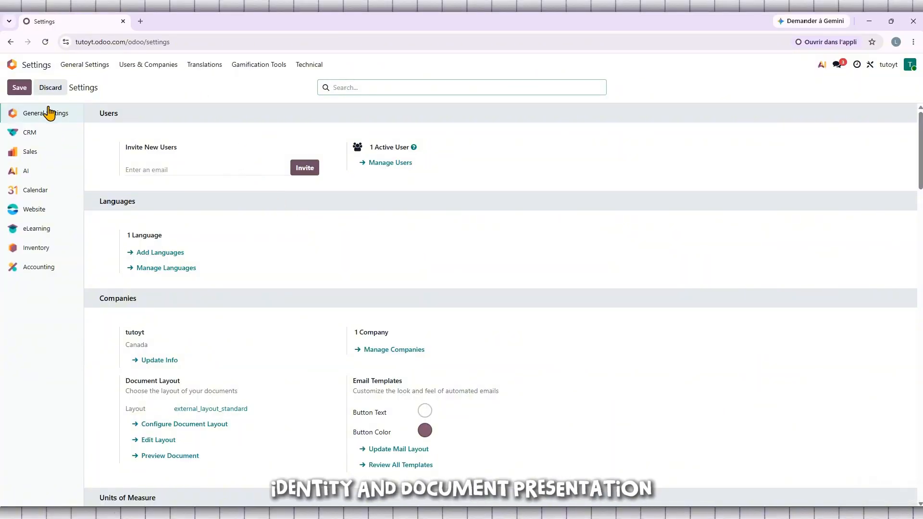
Examine the Companies section of General Settings, including its Document Layout options
scroll(139, 294, down, 2)
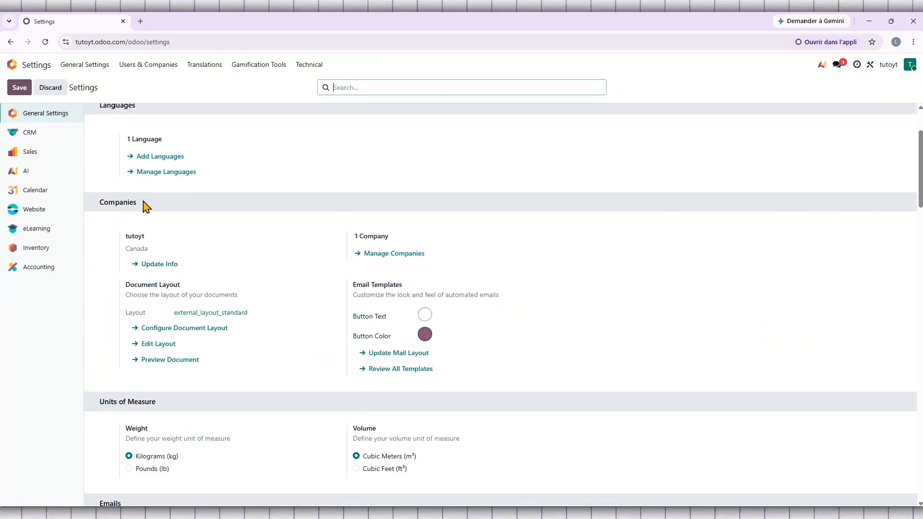
drag(145, 204, 102, 201)
click(167, 206)
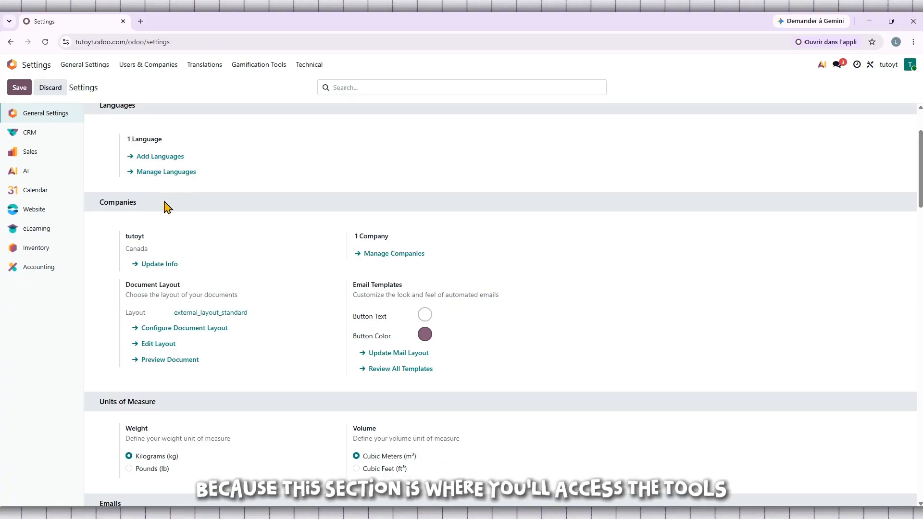
scroll(167, 206, up, 2)
scroll(167, 205, down, 2)
scroll(158, 206, down, 1)
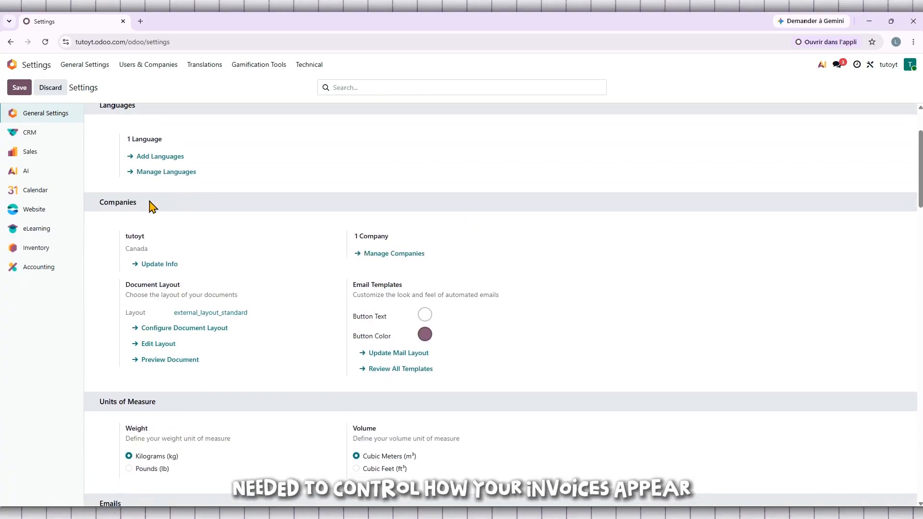
drag(149, 204, 117, 202)
click(112, 205)
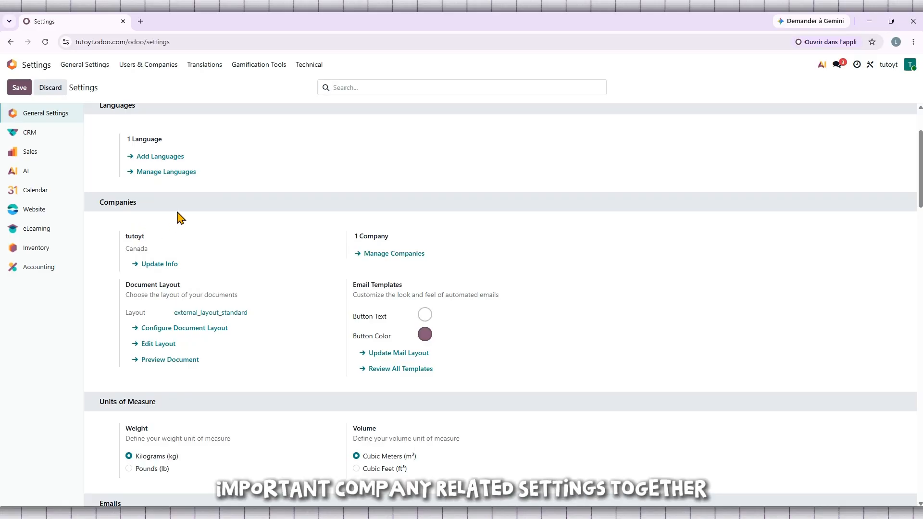
scroll(178, 215, down, 1)
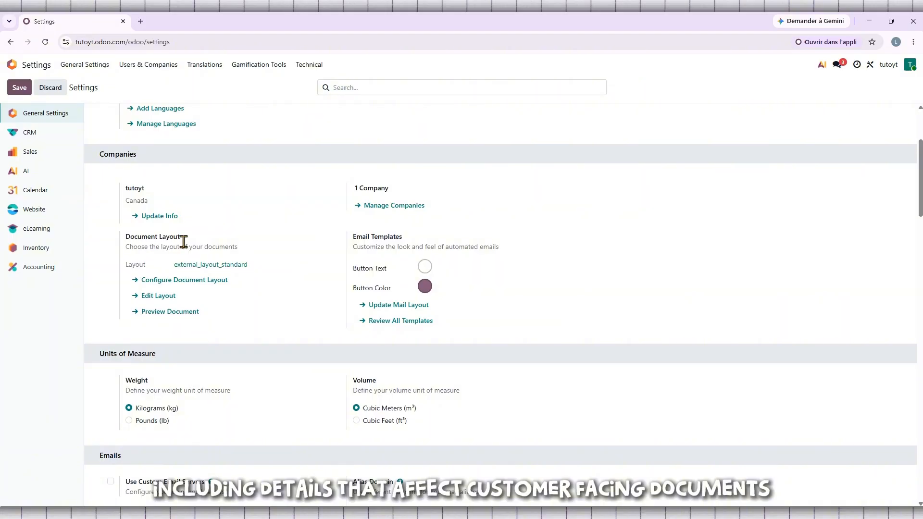
drag(154, 159, 96, 155)
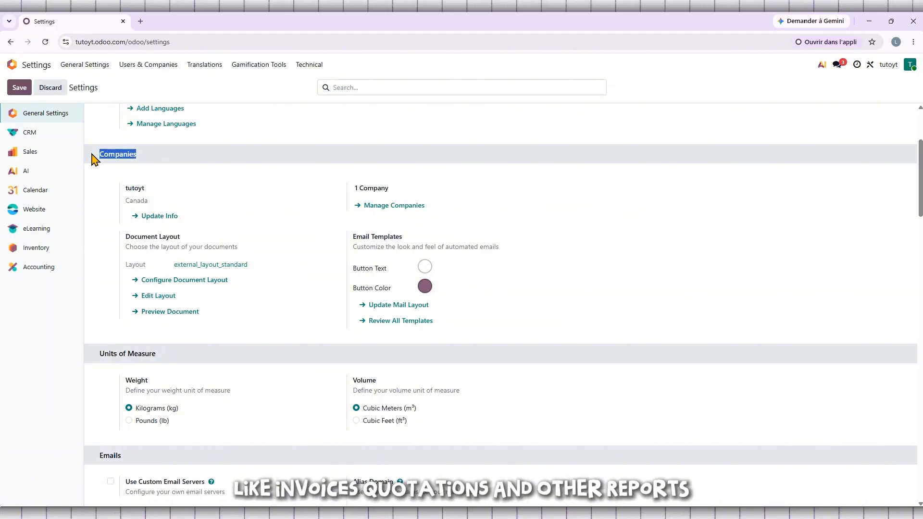
click(109, 153)
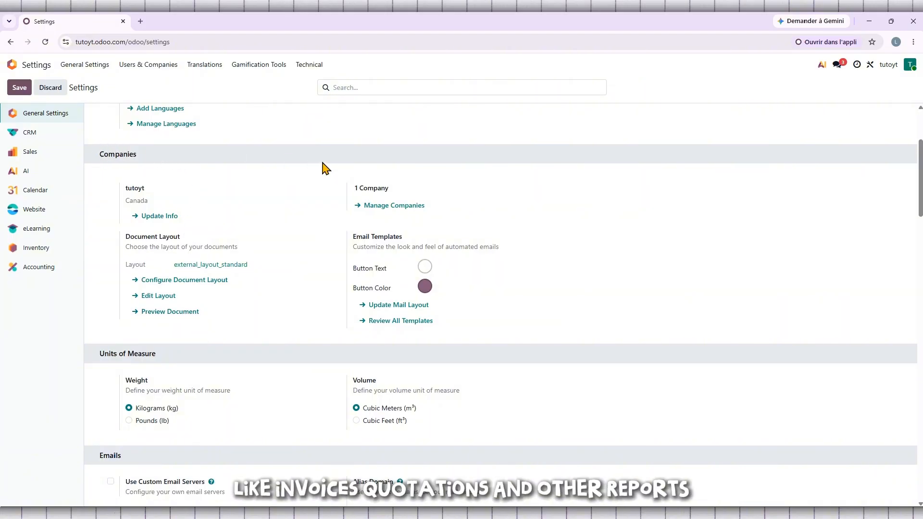
Open the Configure Document Layout dialog
click(179, 282)
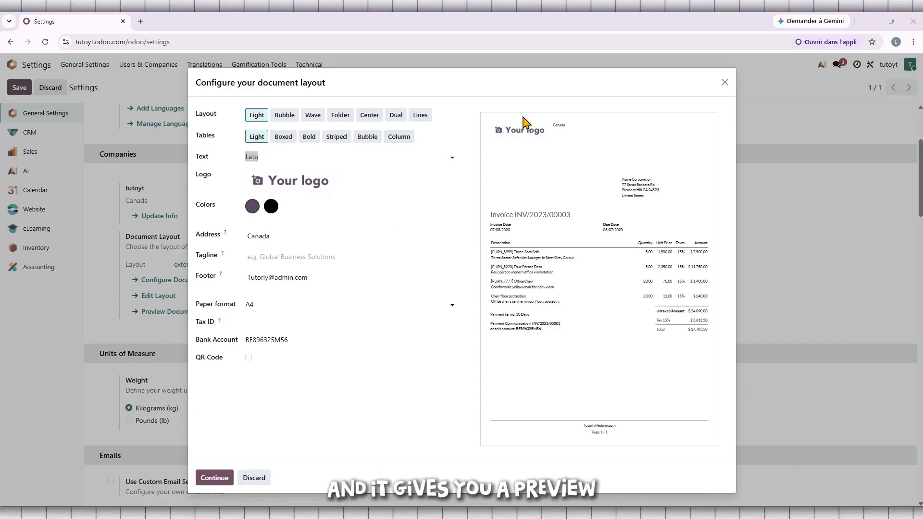
drag(510, 87, 557, 78)
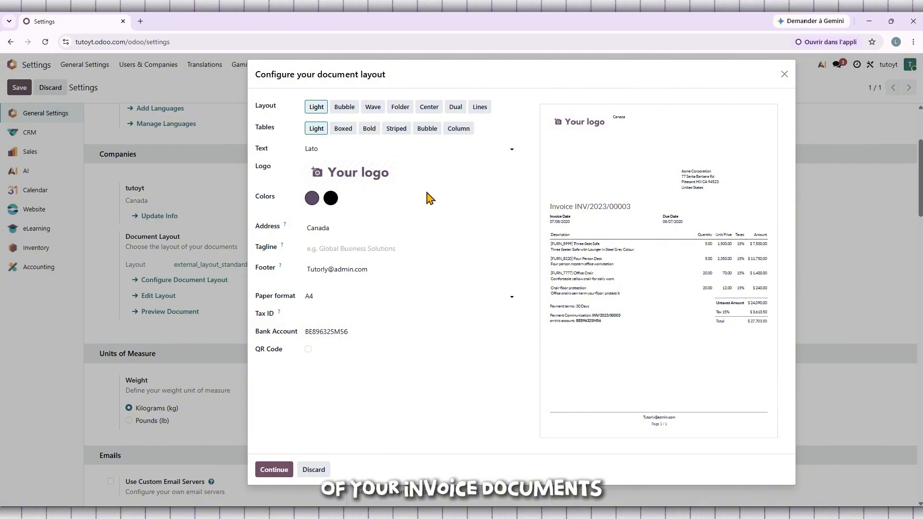
Preview the available layout styles and set the document layout to Wave
click(343, 113)
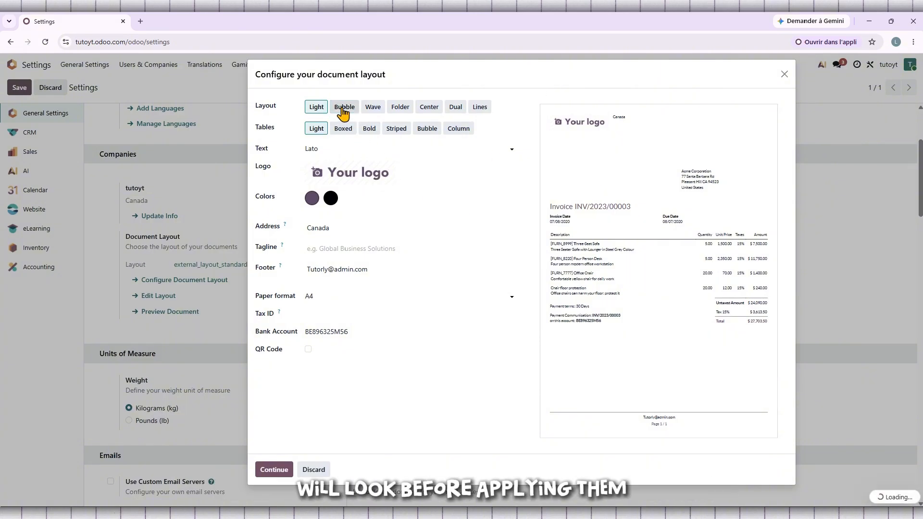
click(379, 110)
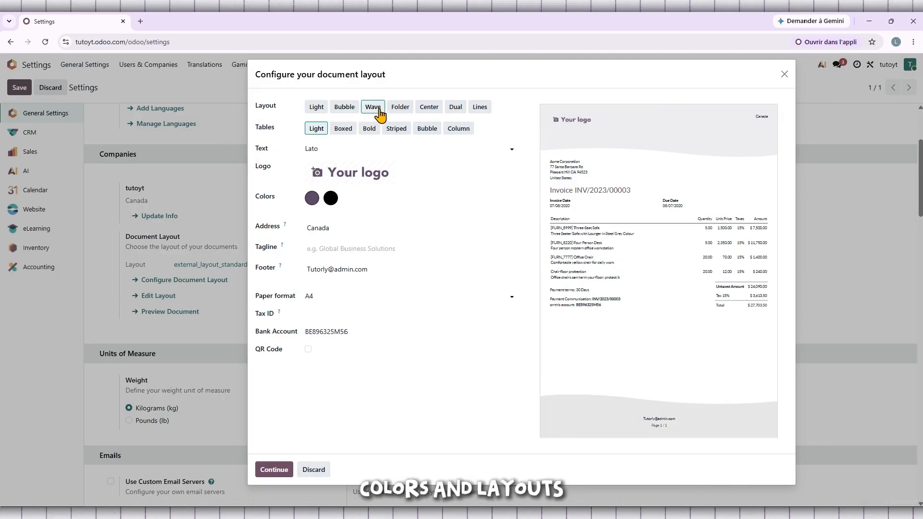
click(400, 110)
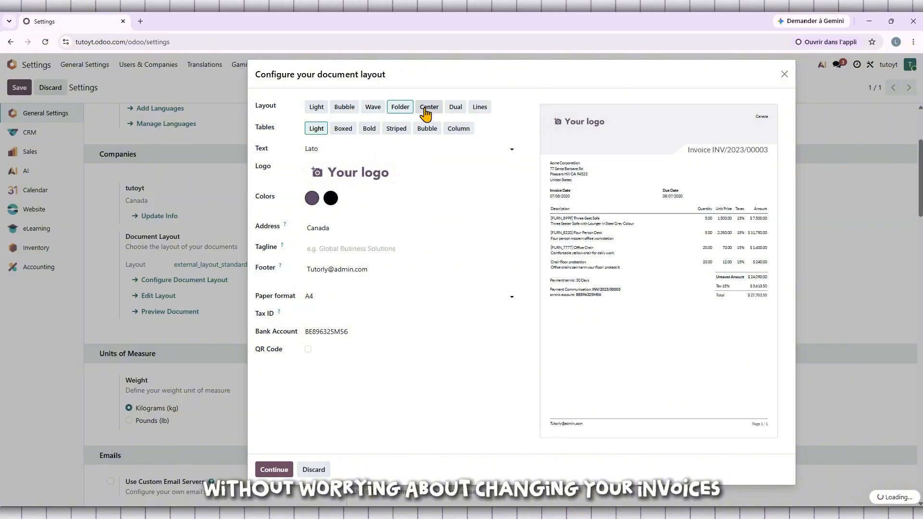
click(426, 110)
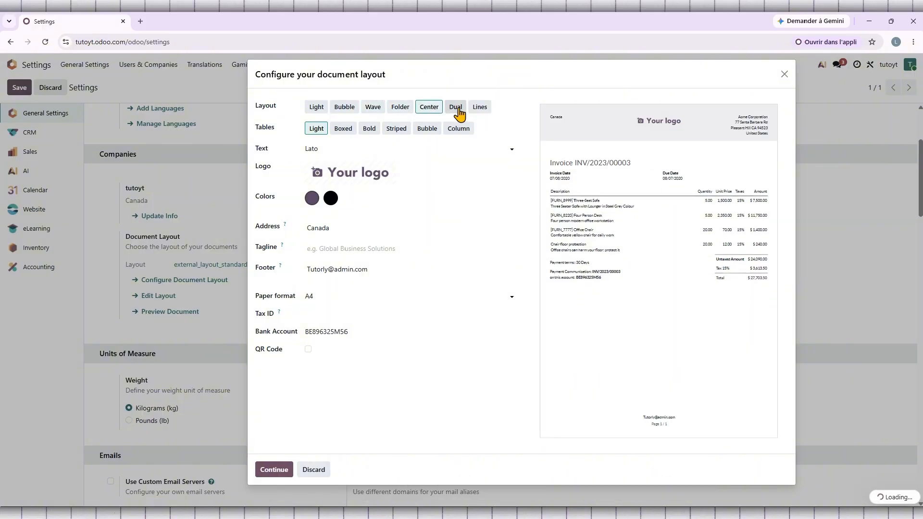
click(458, 112)
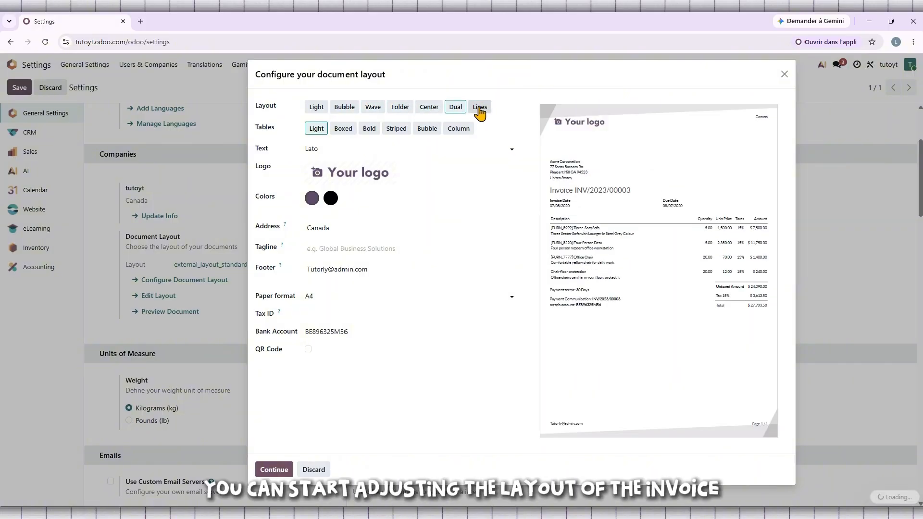
click(480, 111)
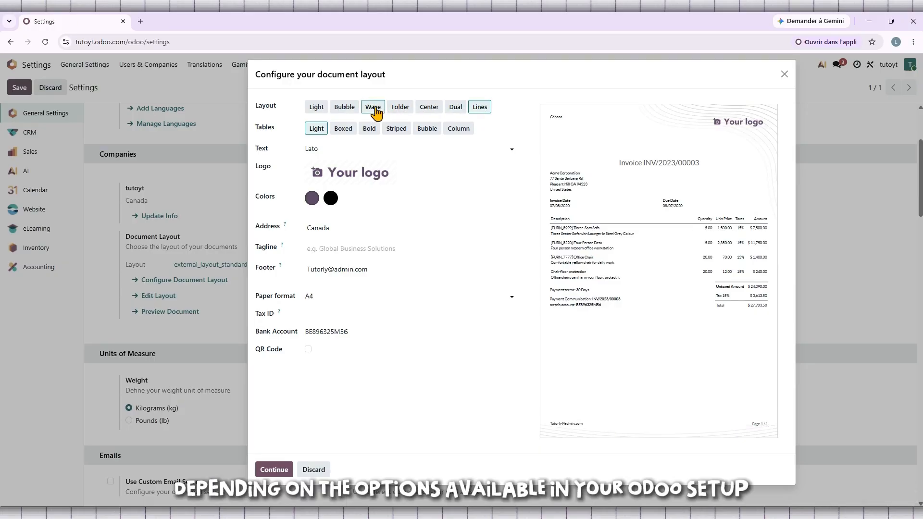
click(375, 110)
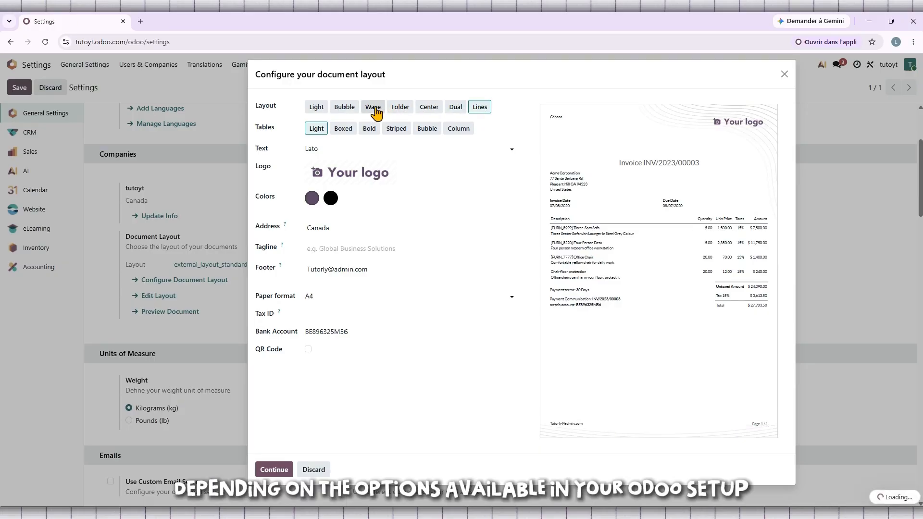
click(402, 110)
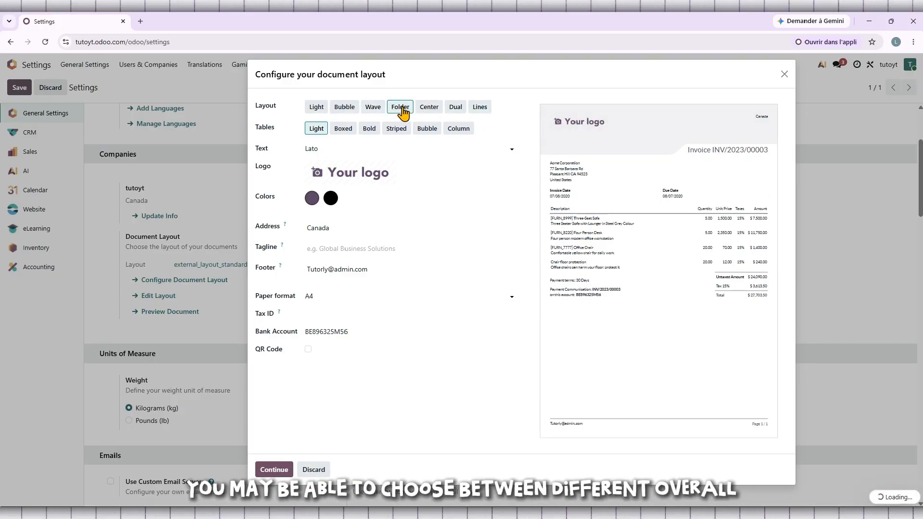
click(379, 112)
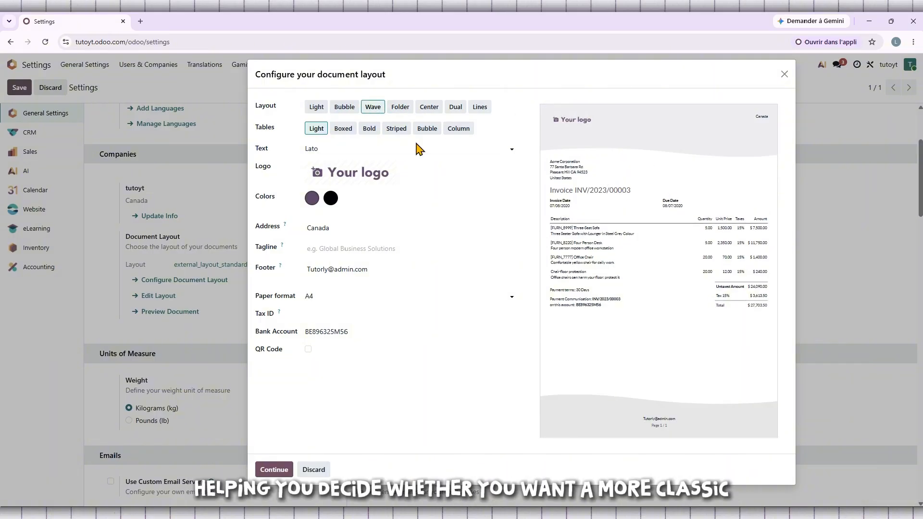
Compare the table styles in the preview and set the tables to Boxed
click(341, 130)
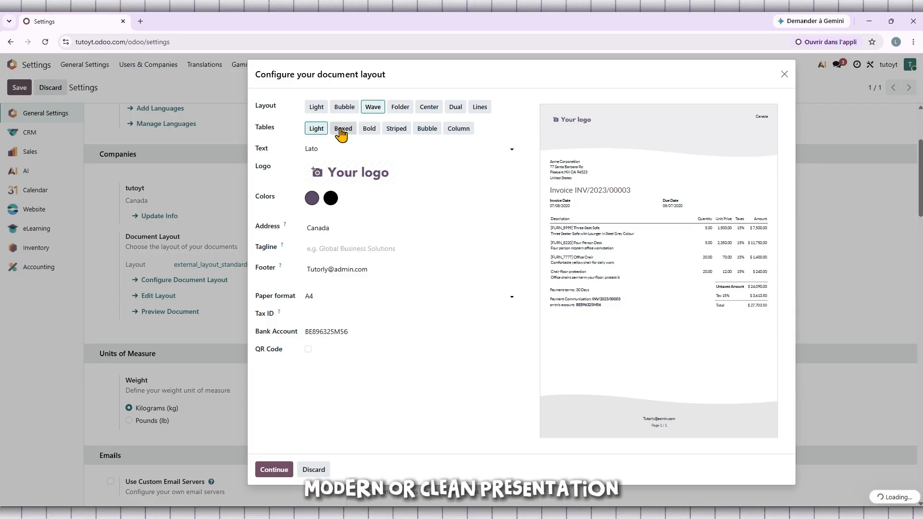
click(370, 130)
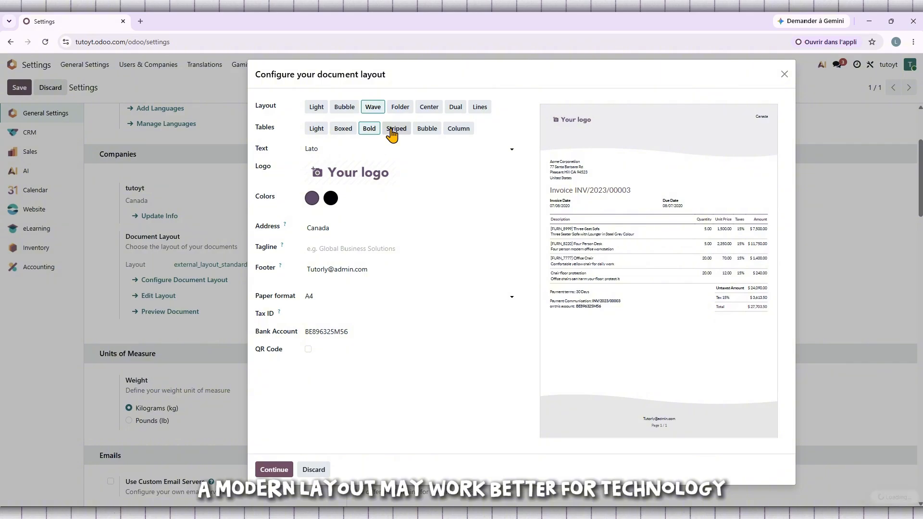
click(391, 133)
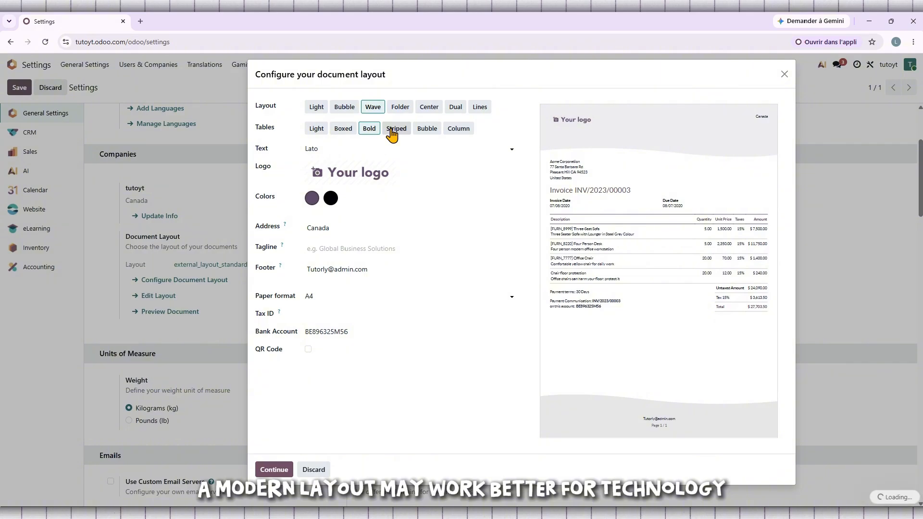
click(318, 132)
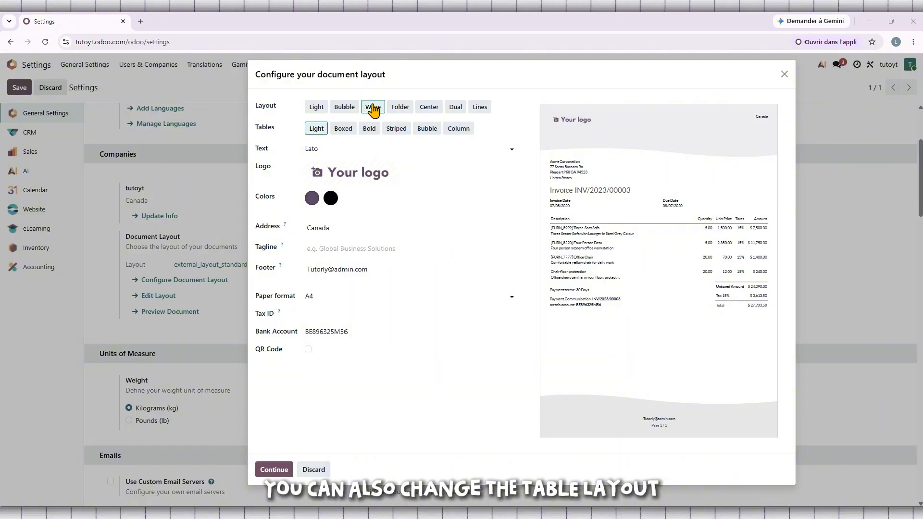
click(343, 131)
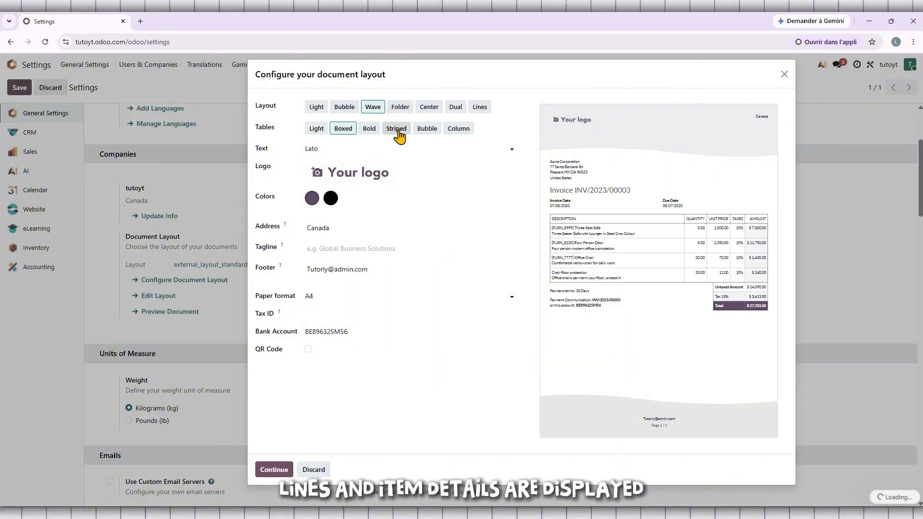
click(397, 131)
click(338, 132)
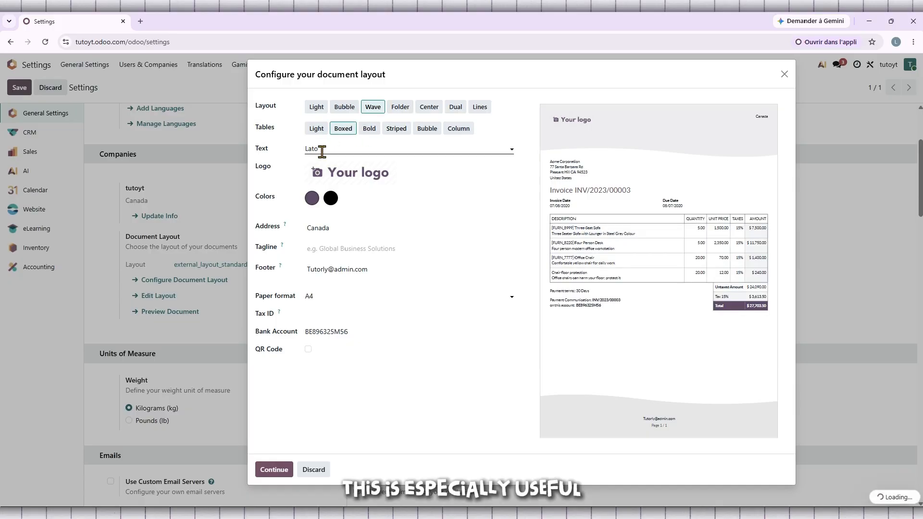
Compare the available text fonts in the preview and set the document text font to Roboto
click(510, 150)
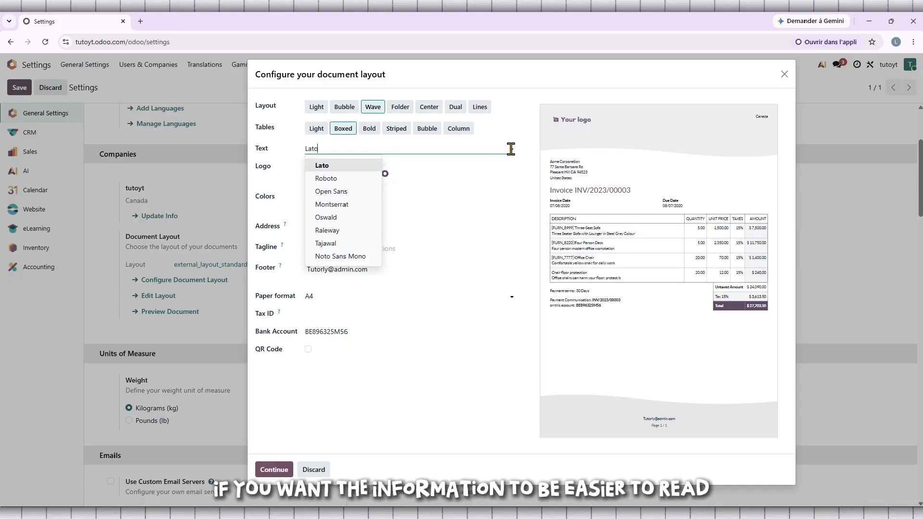
click(352, 181)
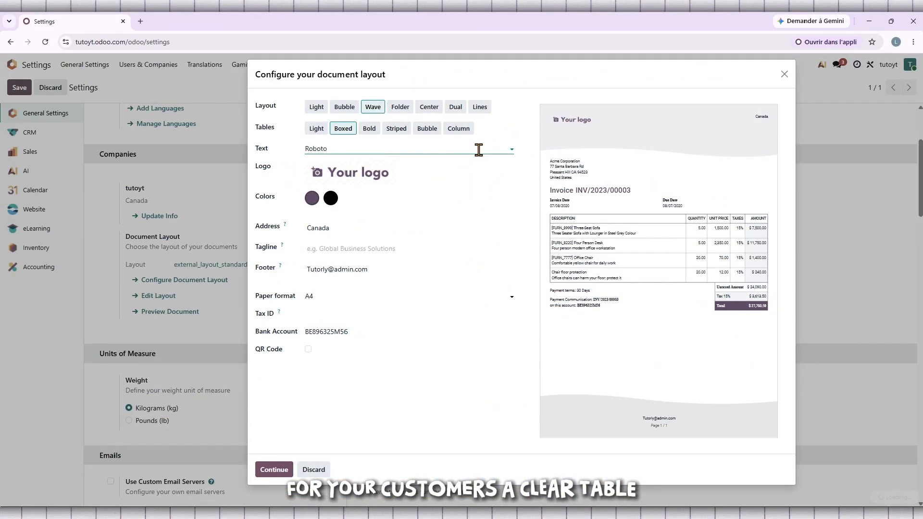
click(479, 150)
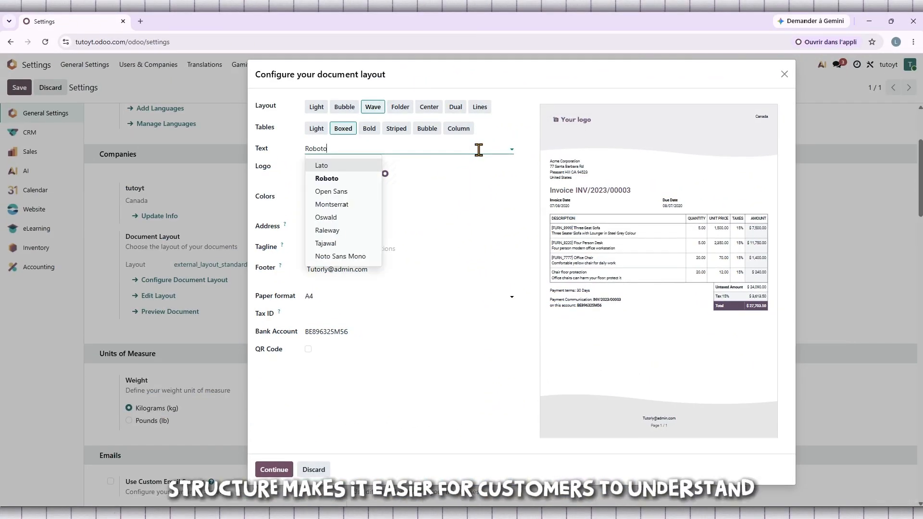
key(Down)
key(Down)
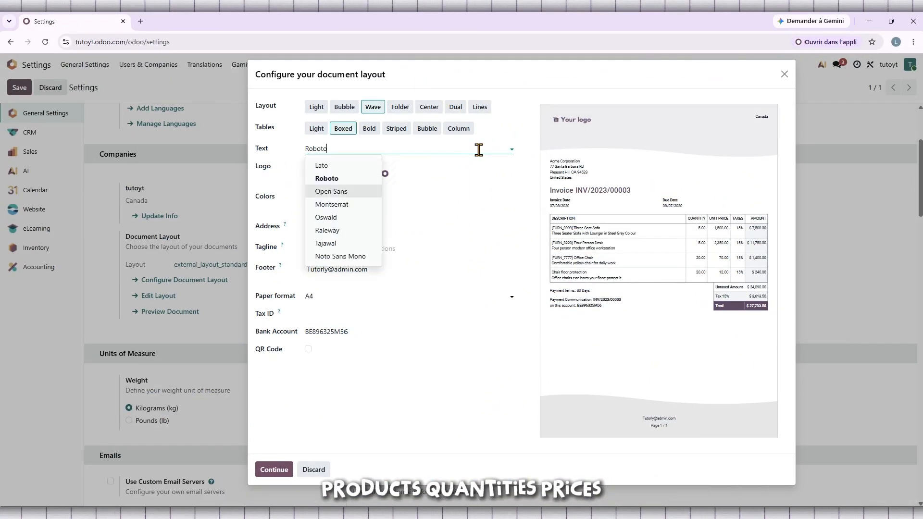
key(Down)
key(Down)
key(Down)
key(Down)
key(Down)
key(Down)
key(Down)
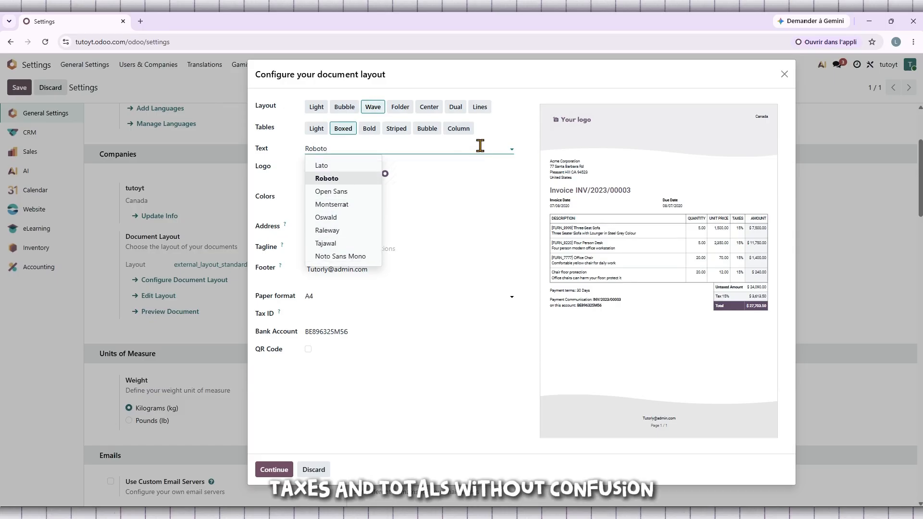
key(Return)
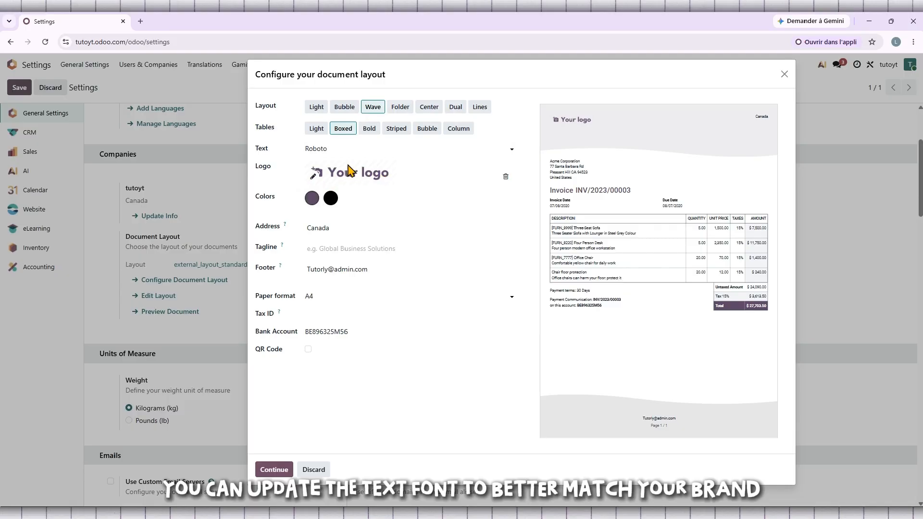
click(330, 150)
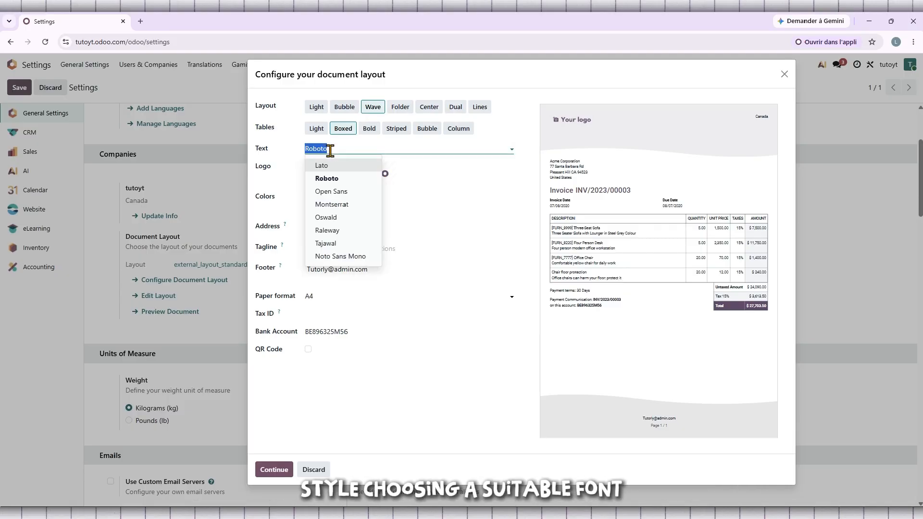
click(340, 192)
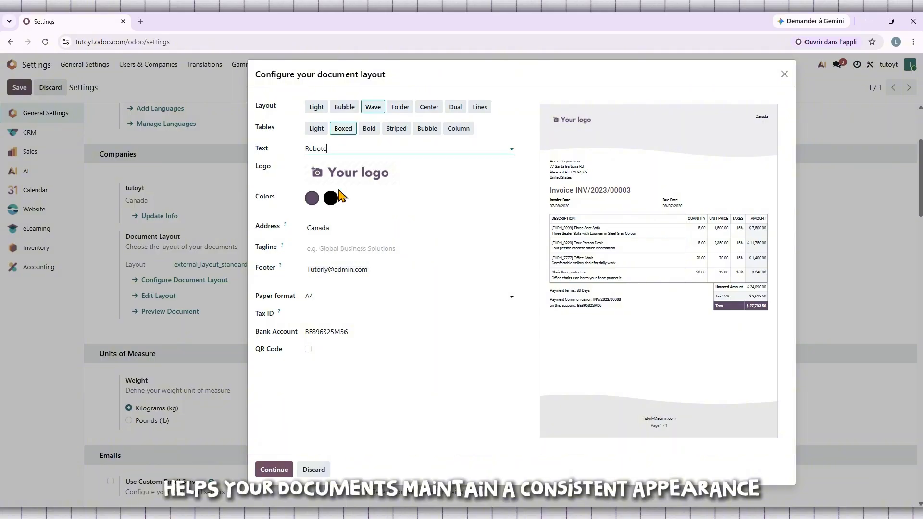
click(356, 149)
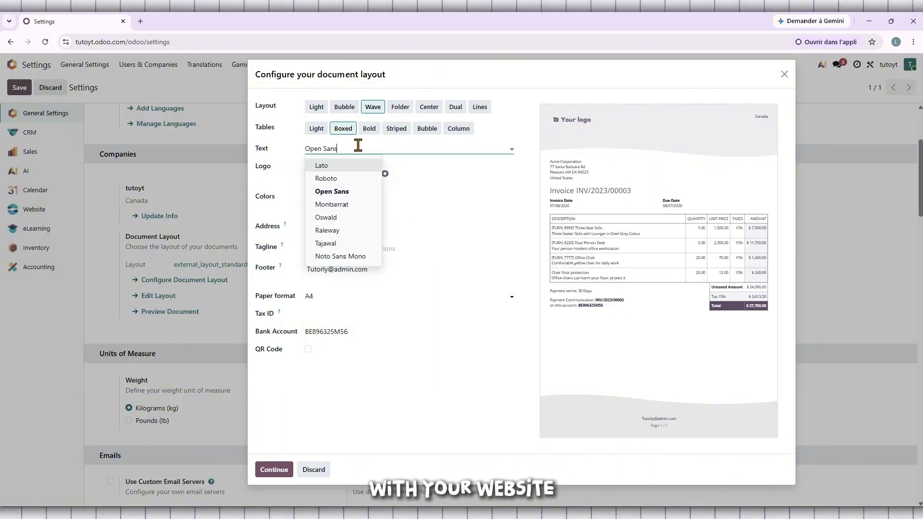
click(344, 206)
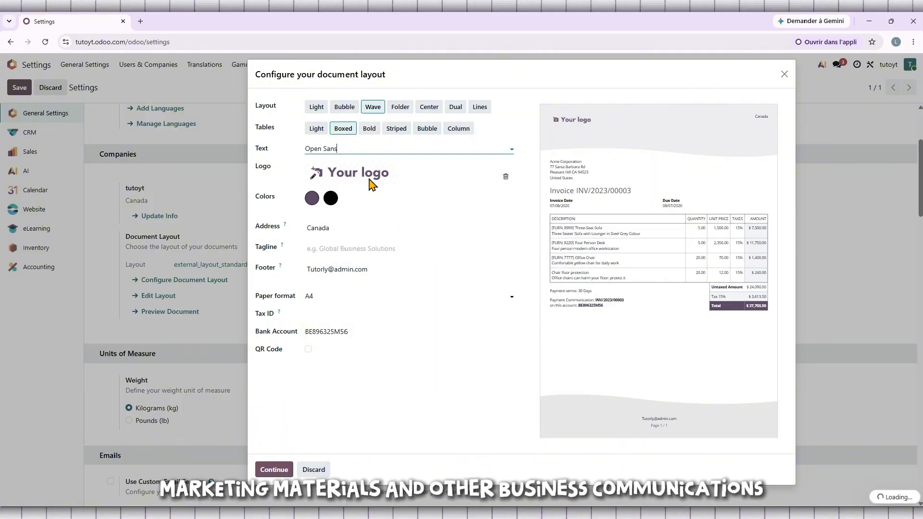
click(404, 151)
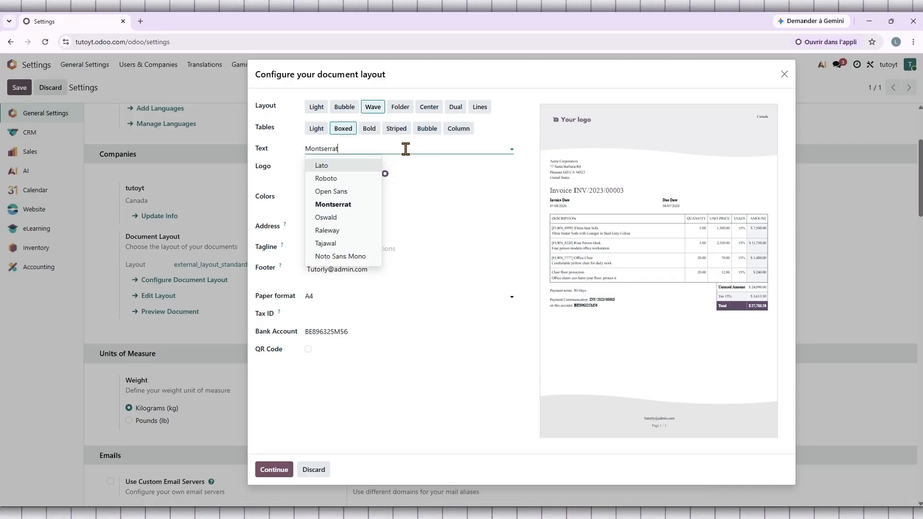
click(354, 207)
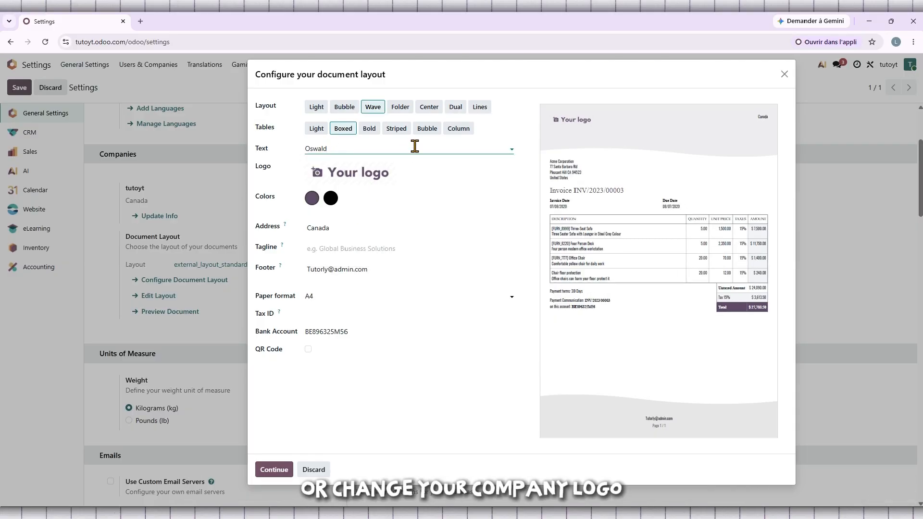
click(415, 148)
click(354, 232)
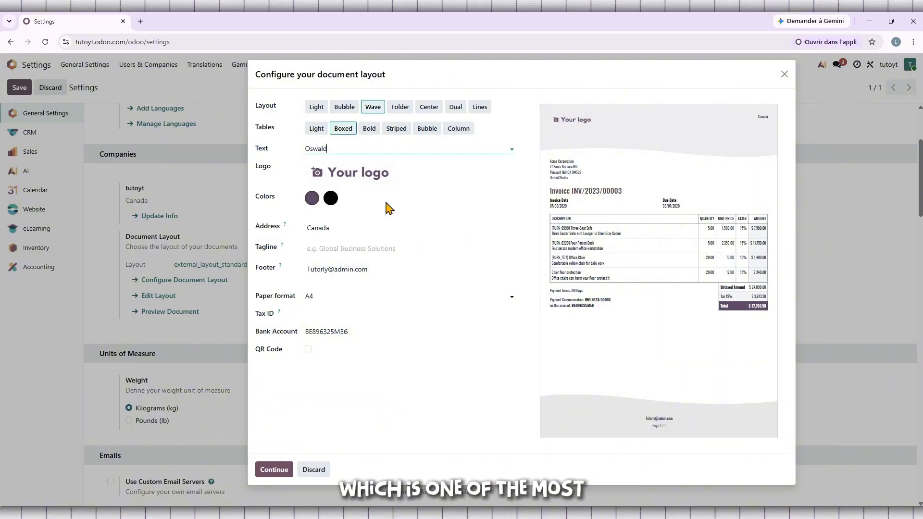
click(448, 149)
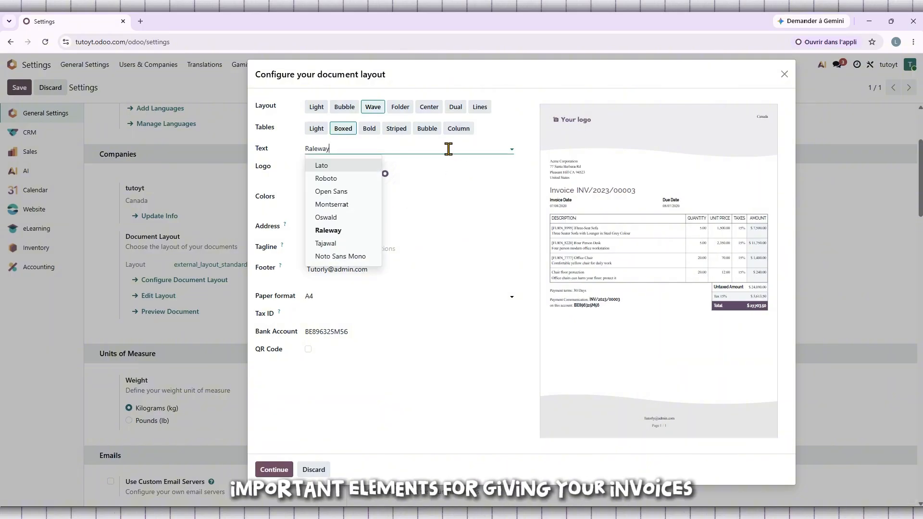
click(355, 180)
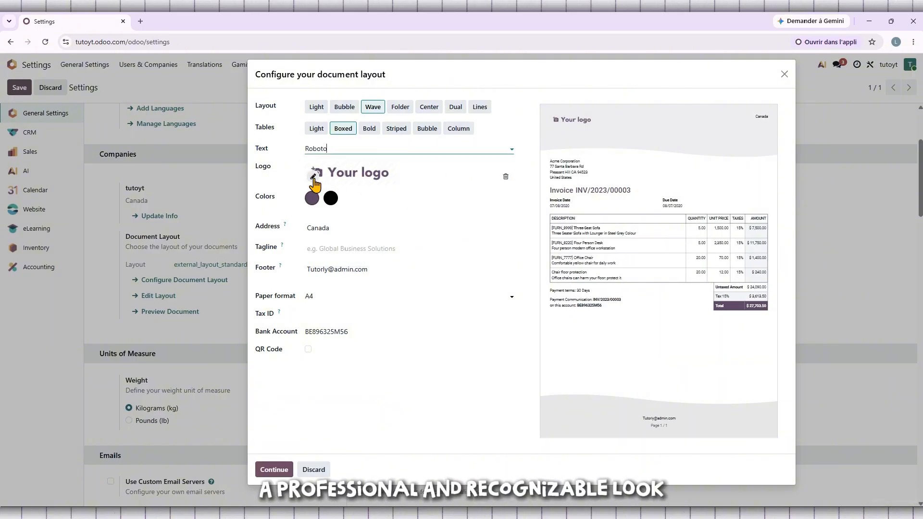
double_click(263, 167)
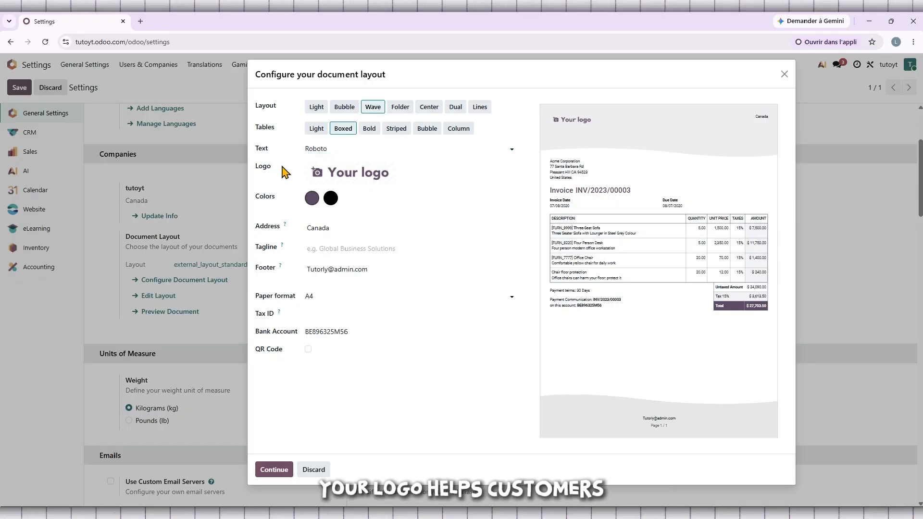
click(317, 178)
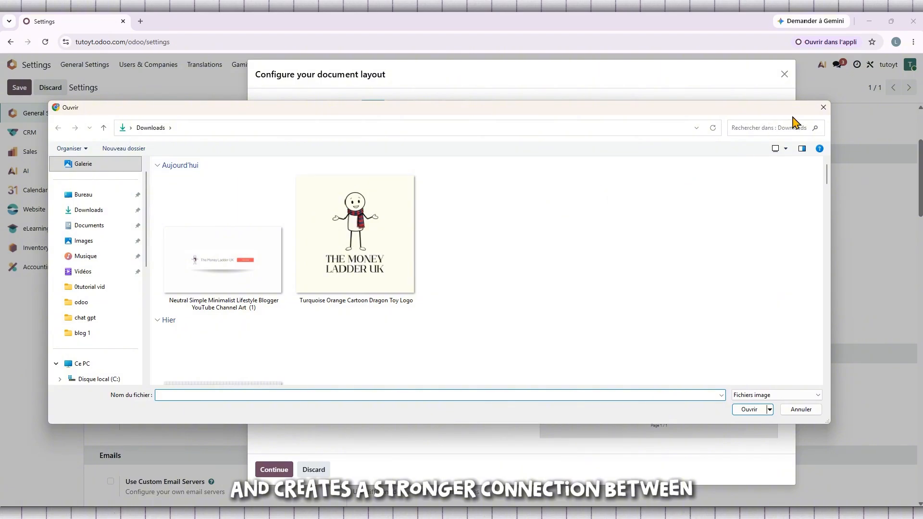
click(822, 108)
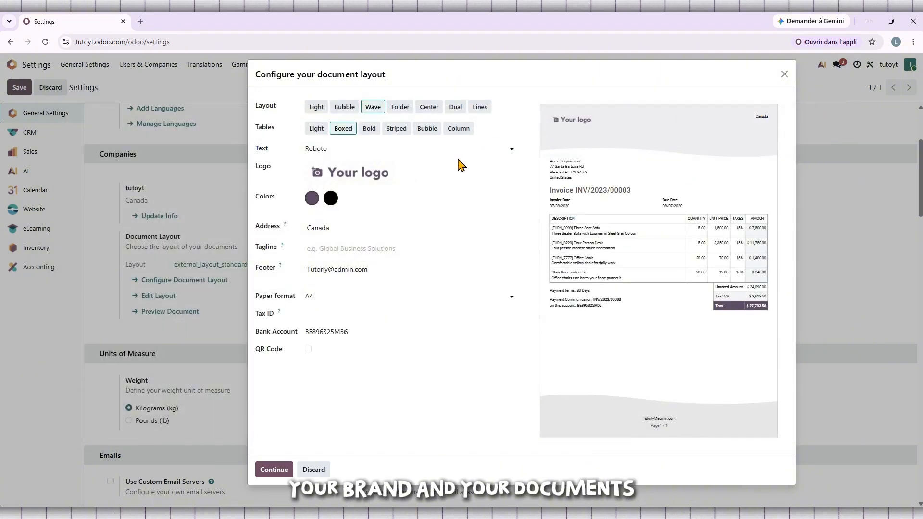
Try black and then RGB 244, 139, 139 as the primary document colour
click(312, 199)
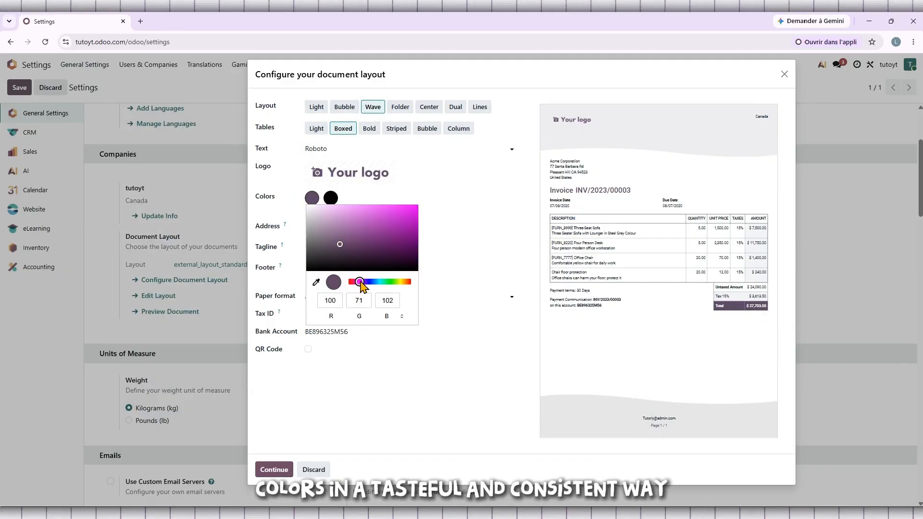
drag(358, 283, 321, 291)
drag(341, 247, 283, 288)
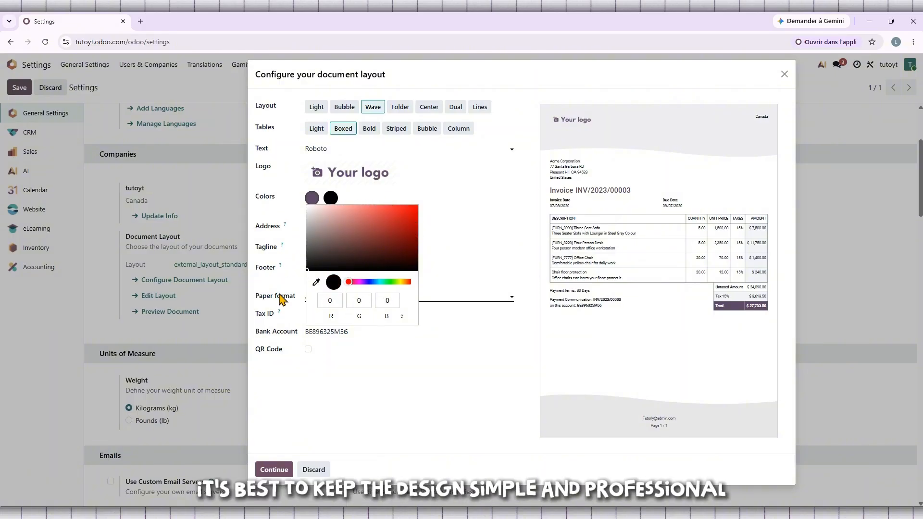
click(472, 198)
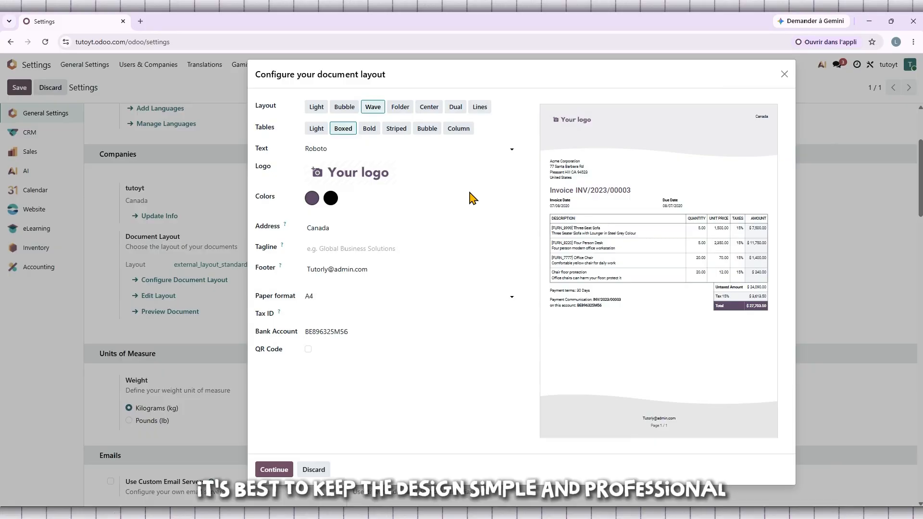
click(313, 202)
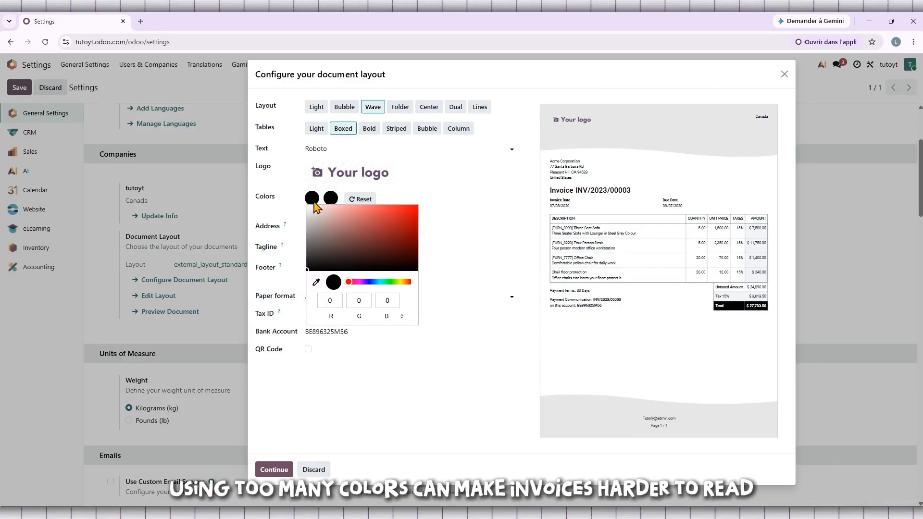
click(356, 210)
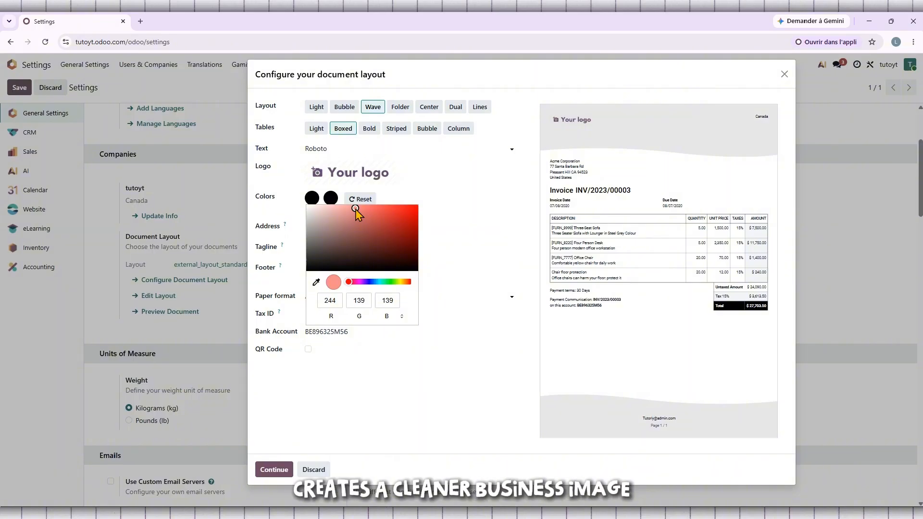
click(477, 175)
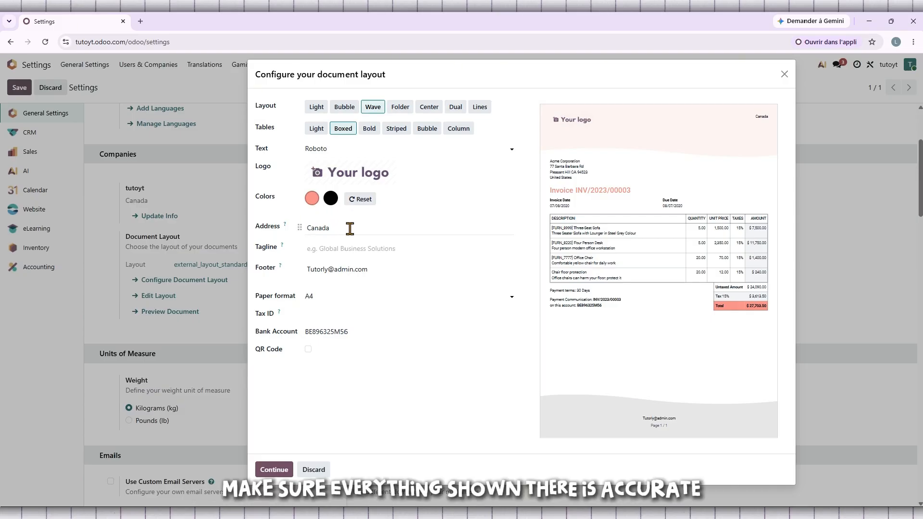
Reset the document colours to their defaults
click(360, 247)
click(351, 232)
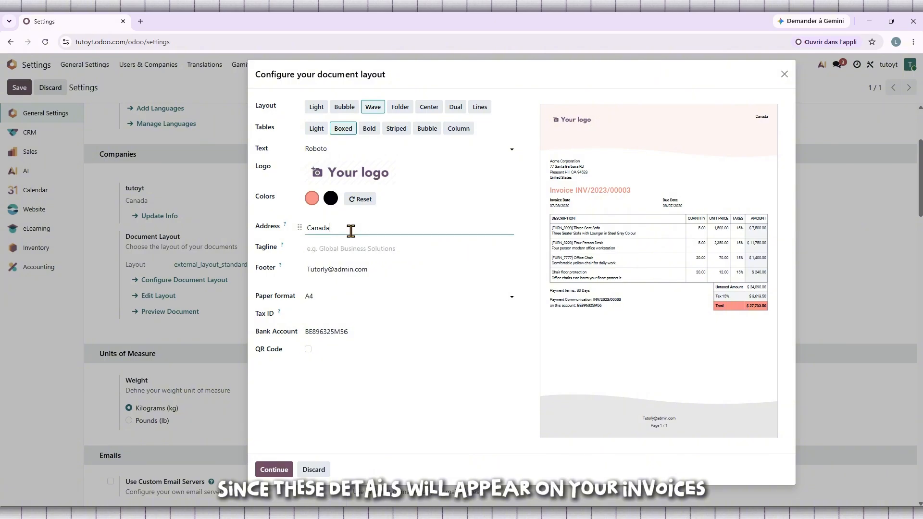
click(397, 273)
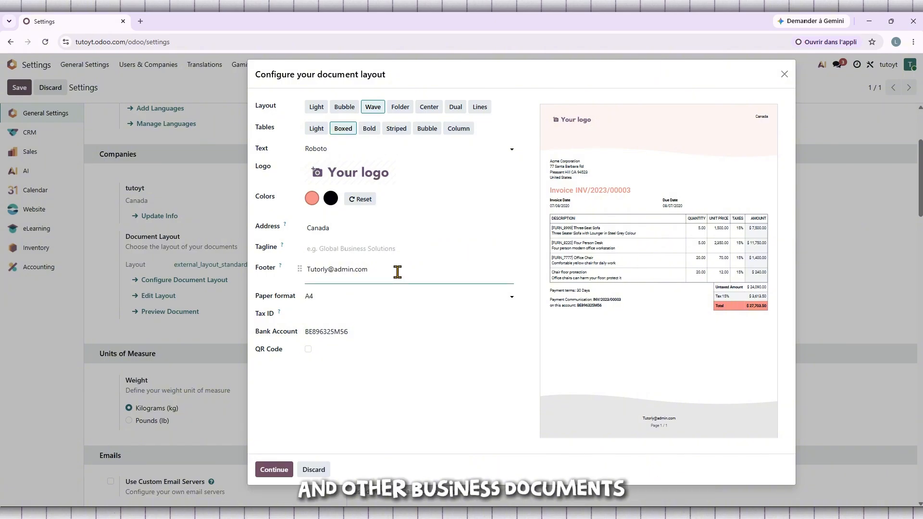
click(358, 199)
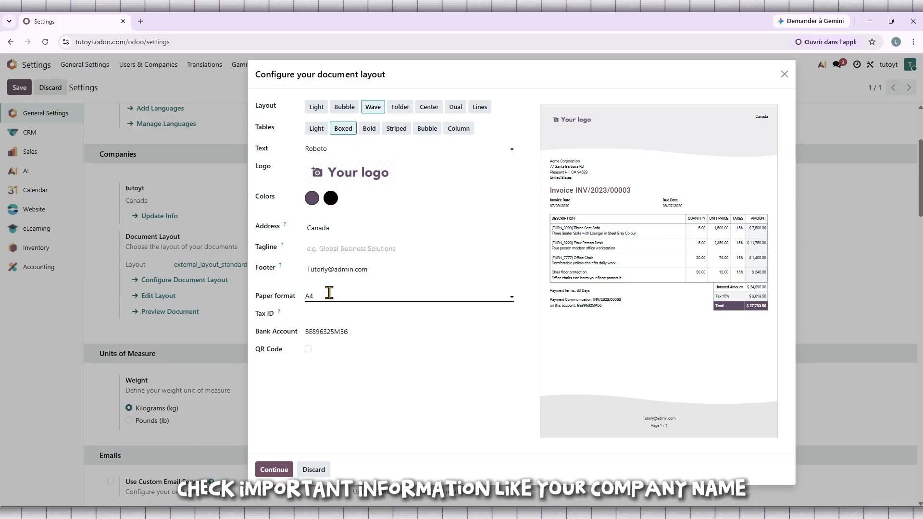
Check the address and footer details that will appear on the documents
double_click(353, 233)
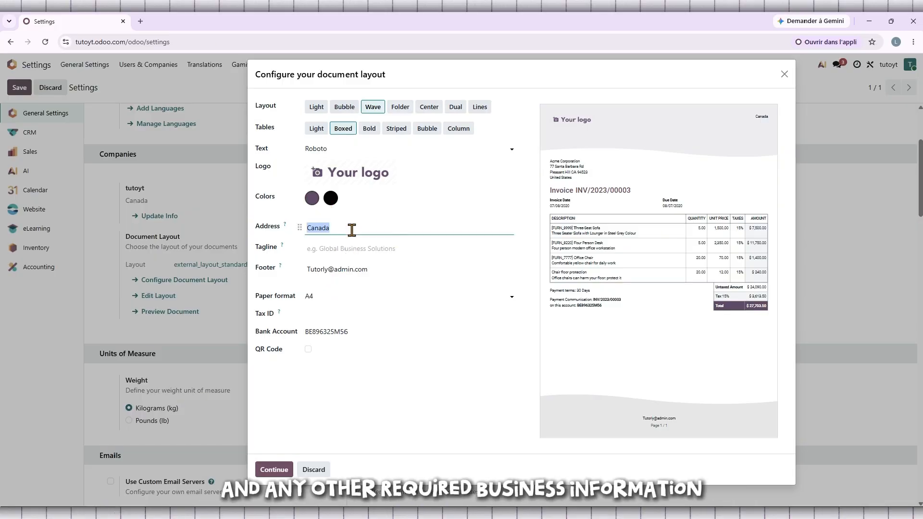
double_click(386, 271)
click(391, 272)
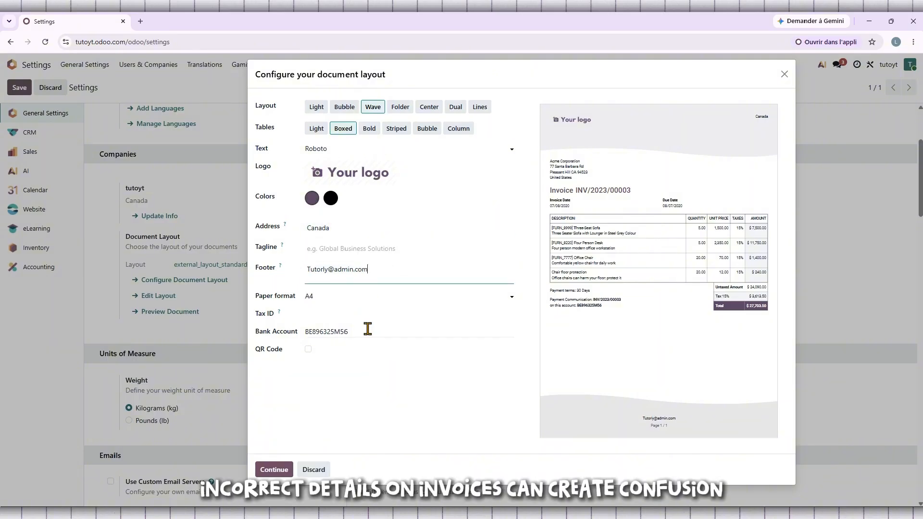
Apply the configured document layout and save the general settings
click(226, 449)
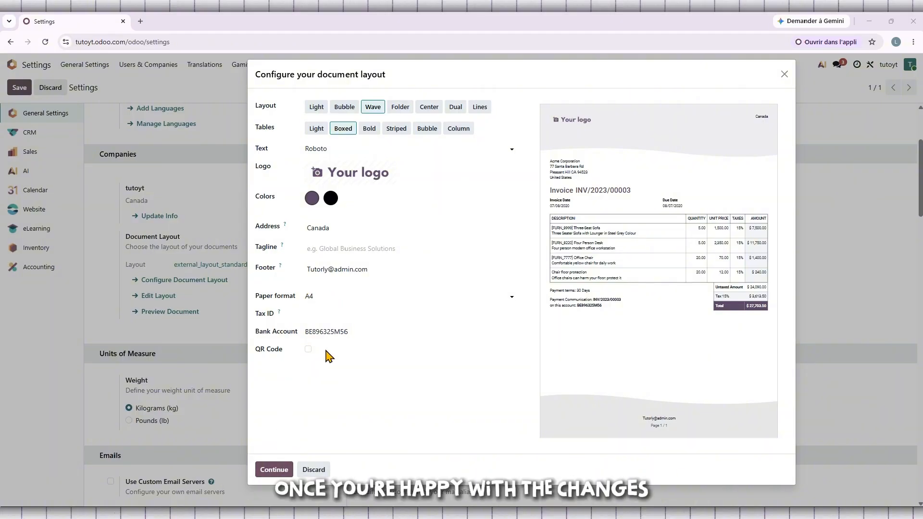
click(273, 471)
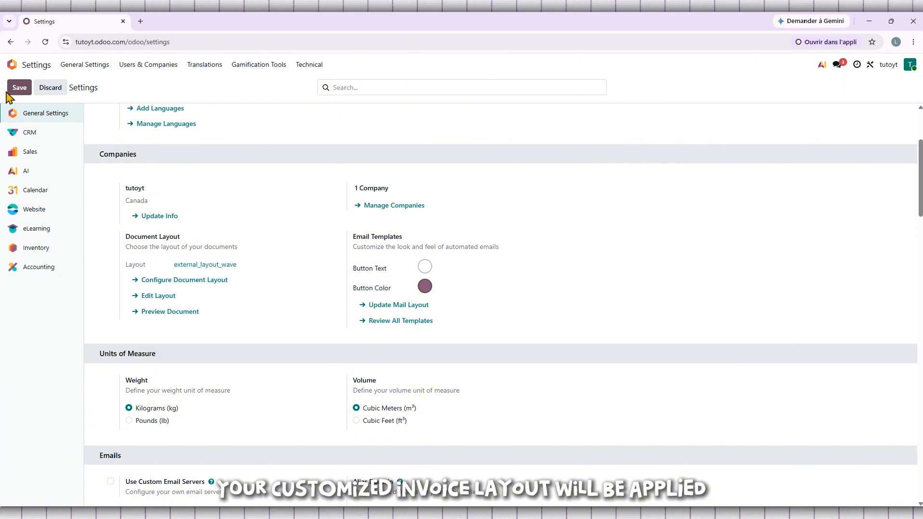
click(12, 94)
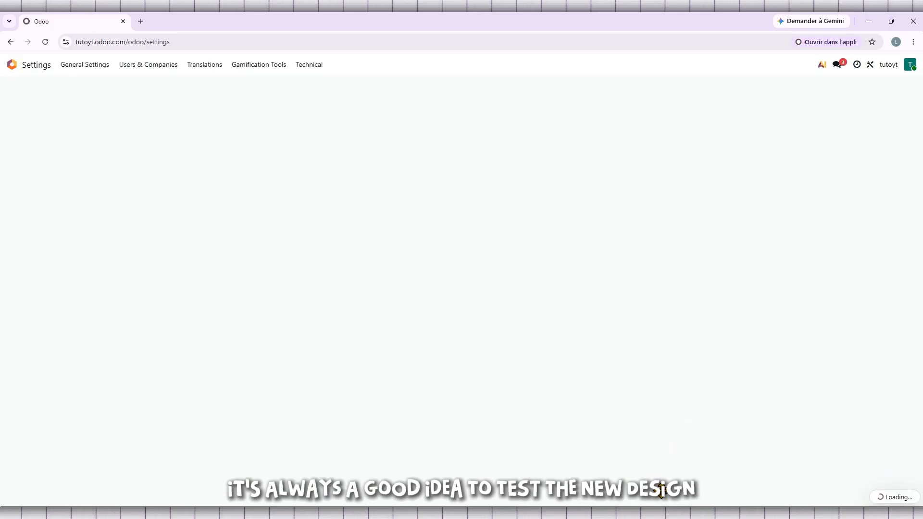
Reopen the document layout configuration, enable the QR Code option, and apply the layout
scroll(439, 308, down, 1)
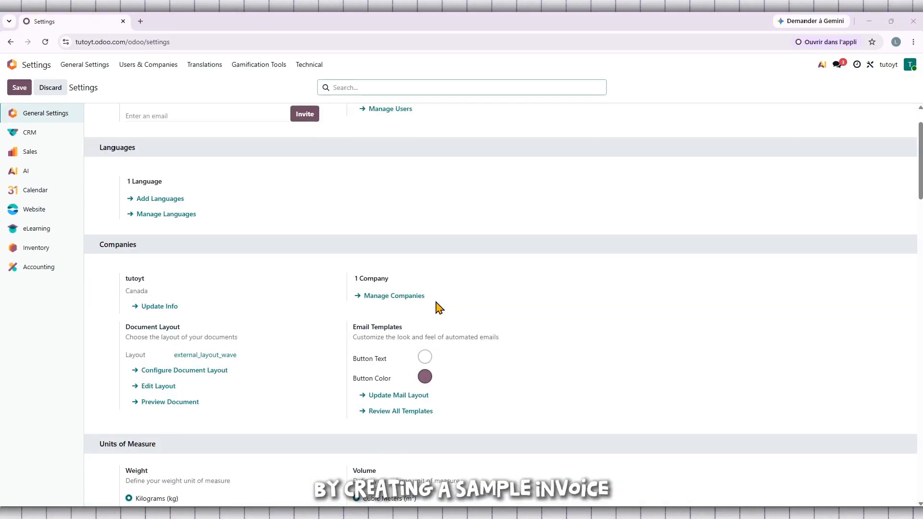
scroll(439, 308, down, 1)
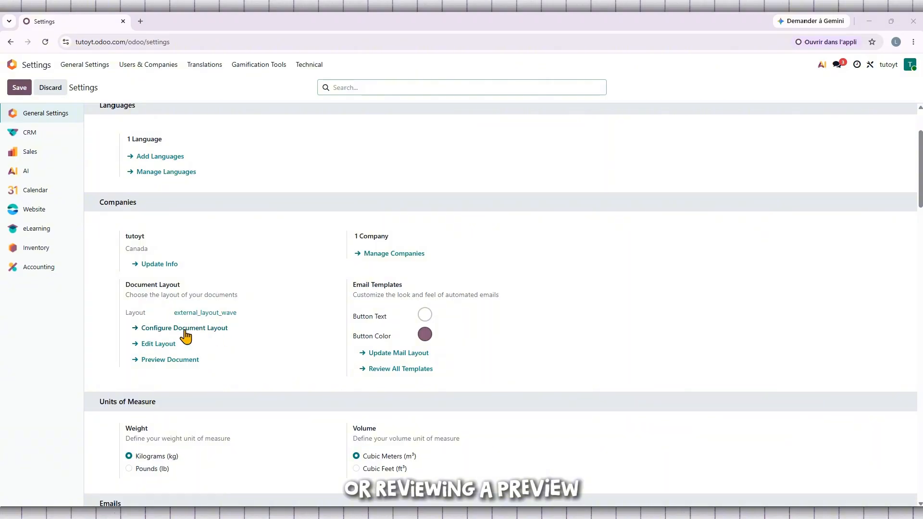
click(203, 330)
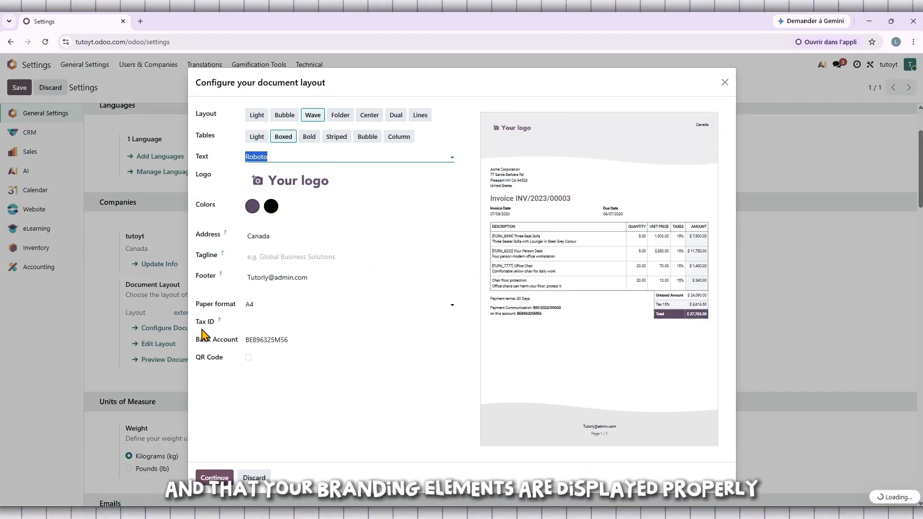
click(248, 358)
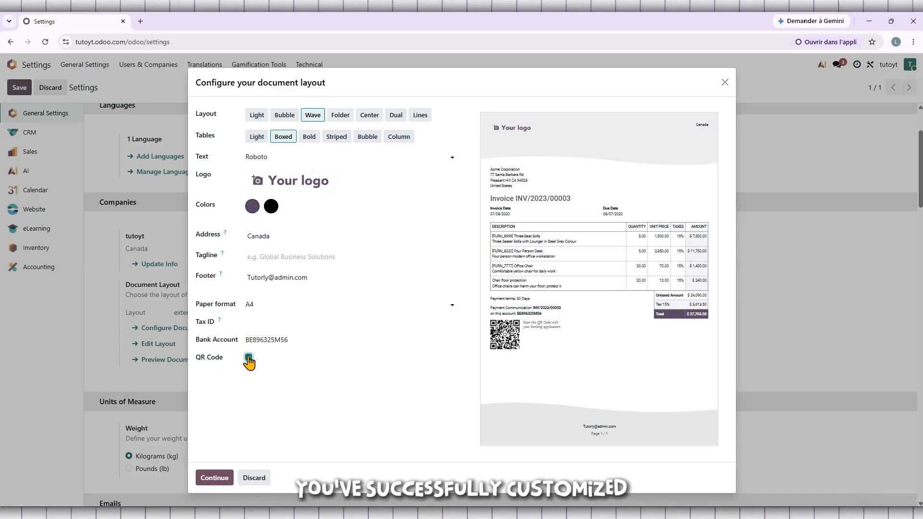
drag(569, 330, 523, 326)
click(534, 331)
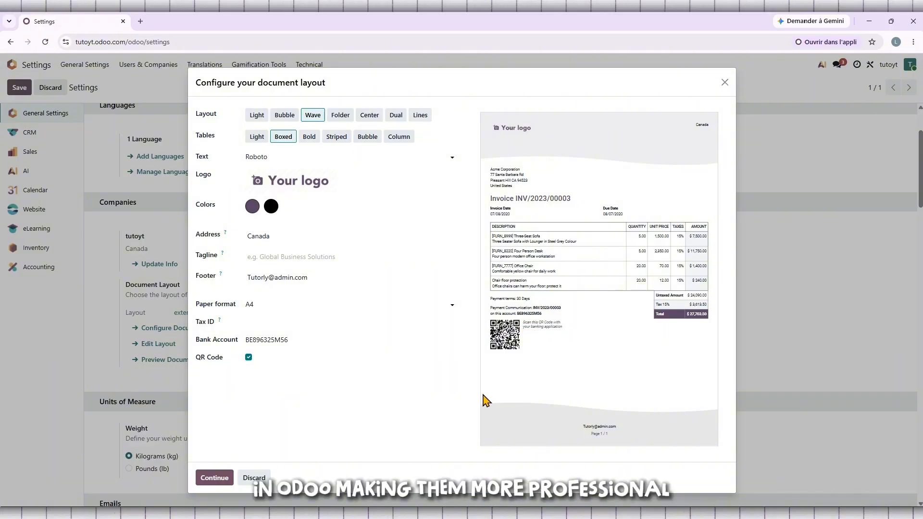
click(215, 479)
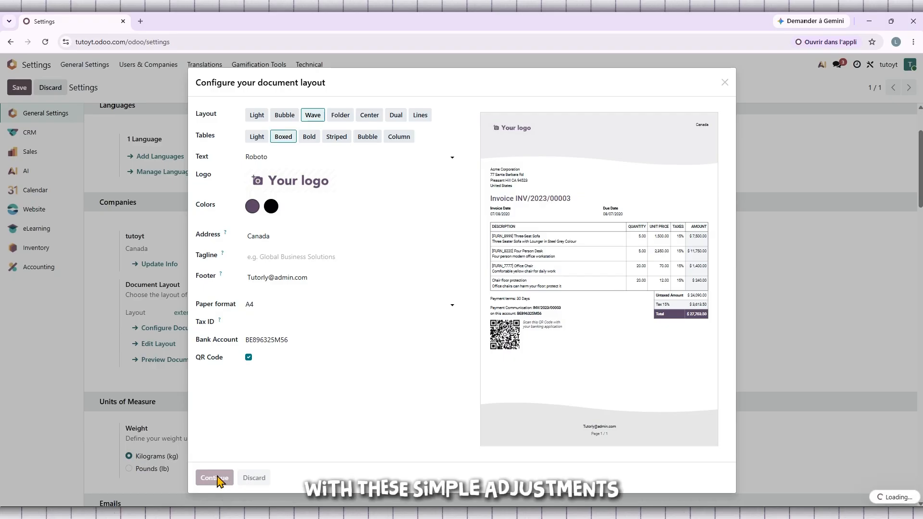